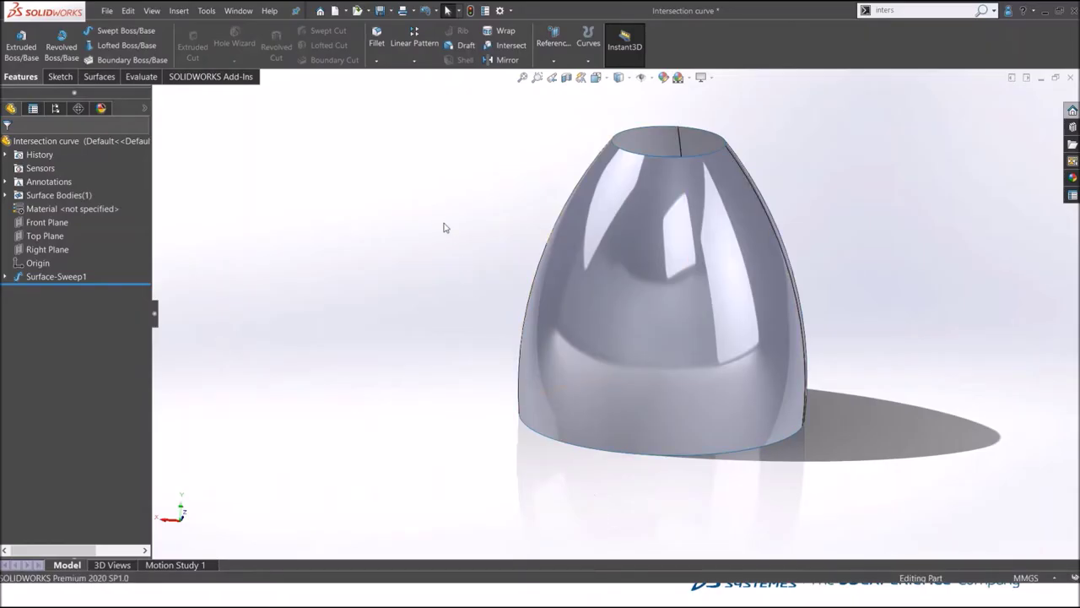
# Step: Start a Top Plane sketch and draw a circle centred on the origin around the surface
pyautogui.moveTo(444, 229)
pyautogui.mouseDown(button='middle')
pyautogui.moveTo(431, 259)
pyautogui.moveTo(439, 229)
pyautogui.mouseUp(button='middle')
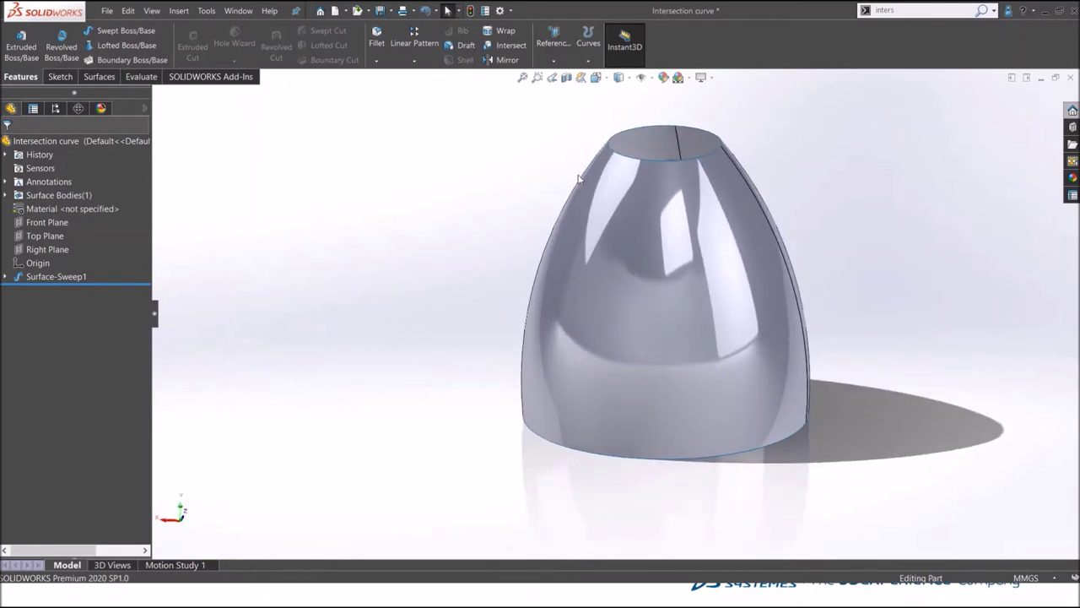
pyautogui.scroll(-2, 675, 258)
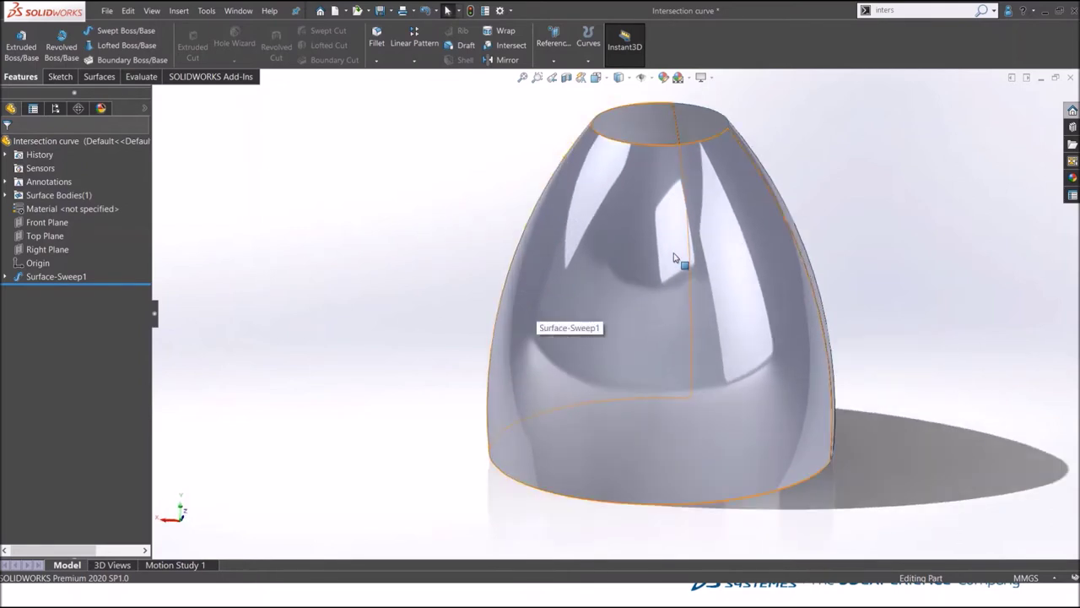
pyautogui.scroll(2, 675, 258)
pyautogui.moveTo(446, 164)
pyautogui.mouseDown(button='middle')
pyautogui.moveTo(422, 225)
pyautogui.moveTo(354, 247)
pyautogui.mouseUp(button='middle')
pyautogui.click(44, 236)
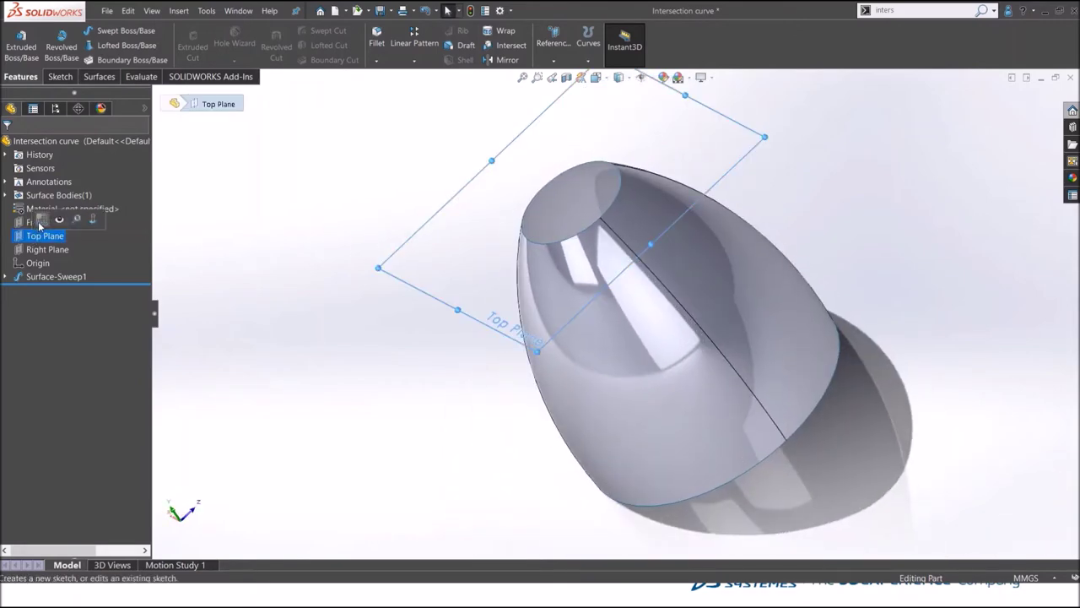
pyautogui.click(41, 219)
pyautogui.press('s')
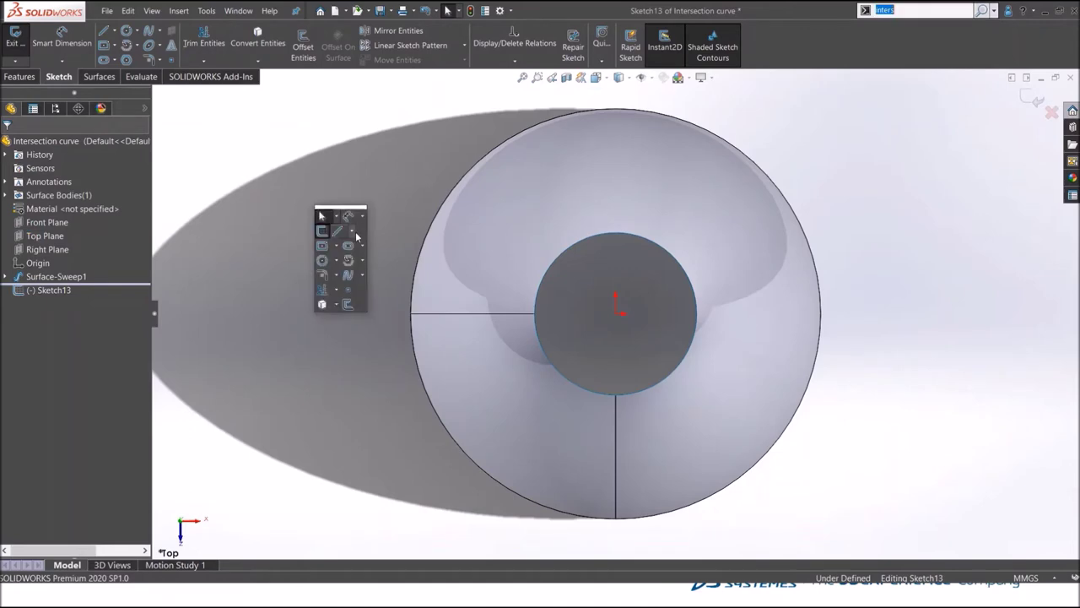
pyautogui.click(322, 260)
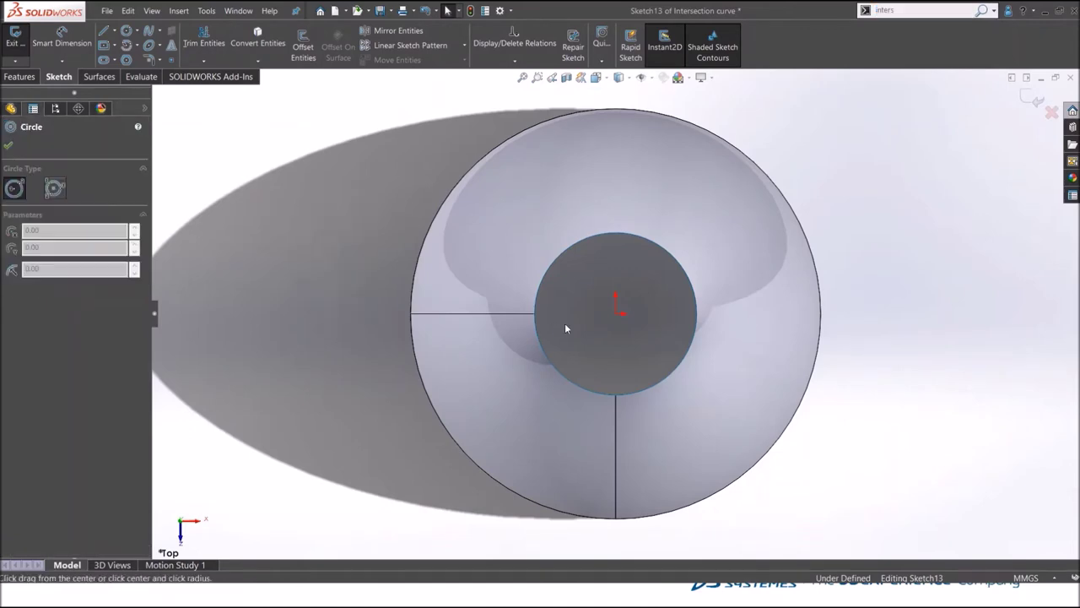
pyautogui.click(619, 315)
pyautogui.click(873, 381)
# Step: Dimension the circle to a 65 mm diameter and exit the sketch
pyautogui.press('s')
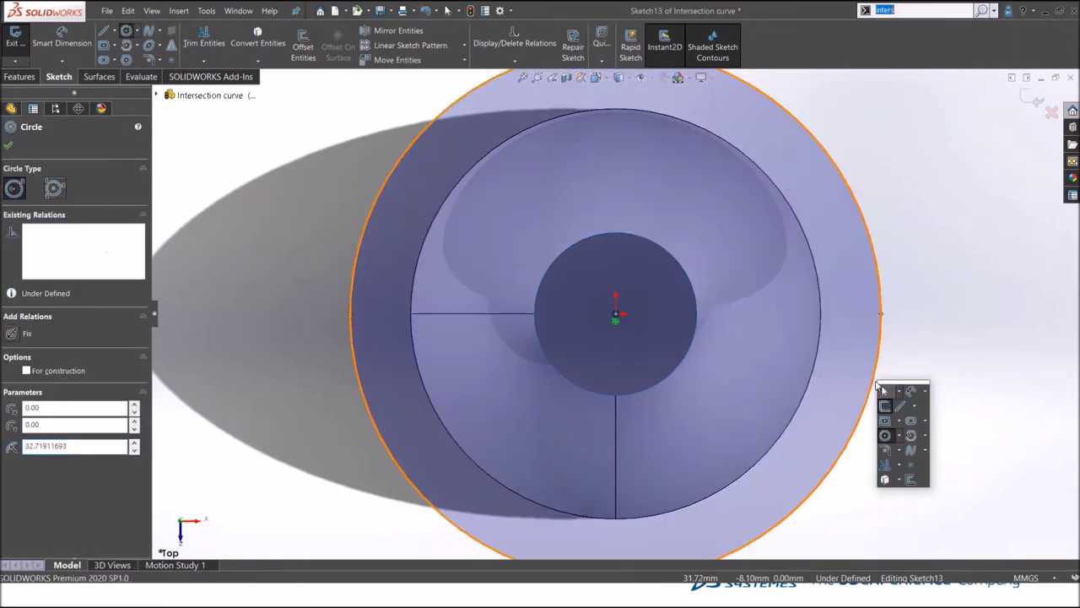
pyautogui.click(901, 406)
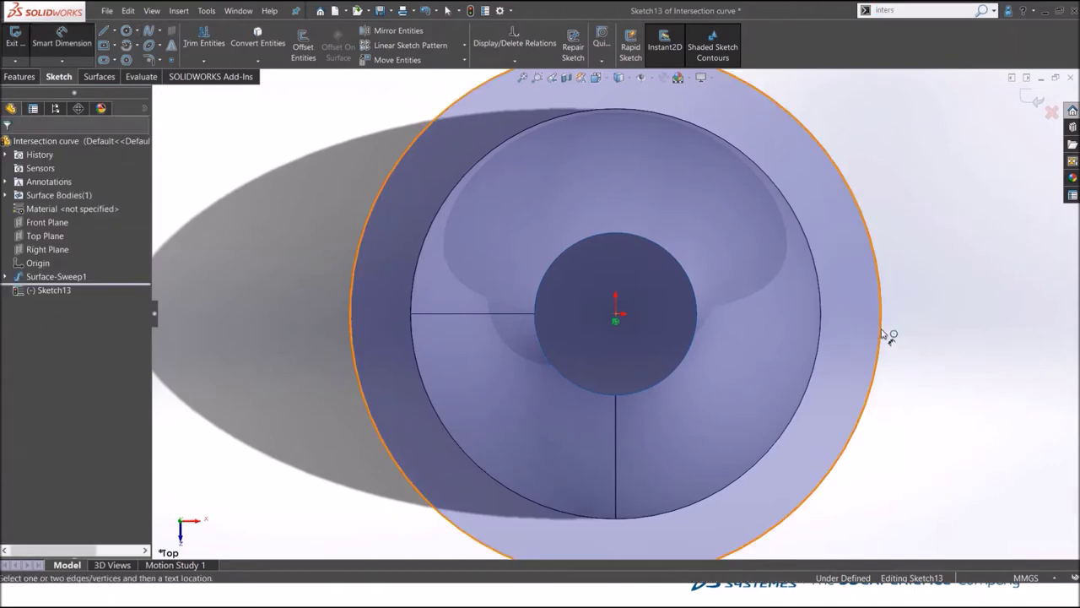
pyautogui.click(886, 335)
pyautogui.click(933, 376)
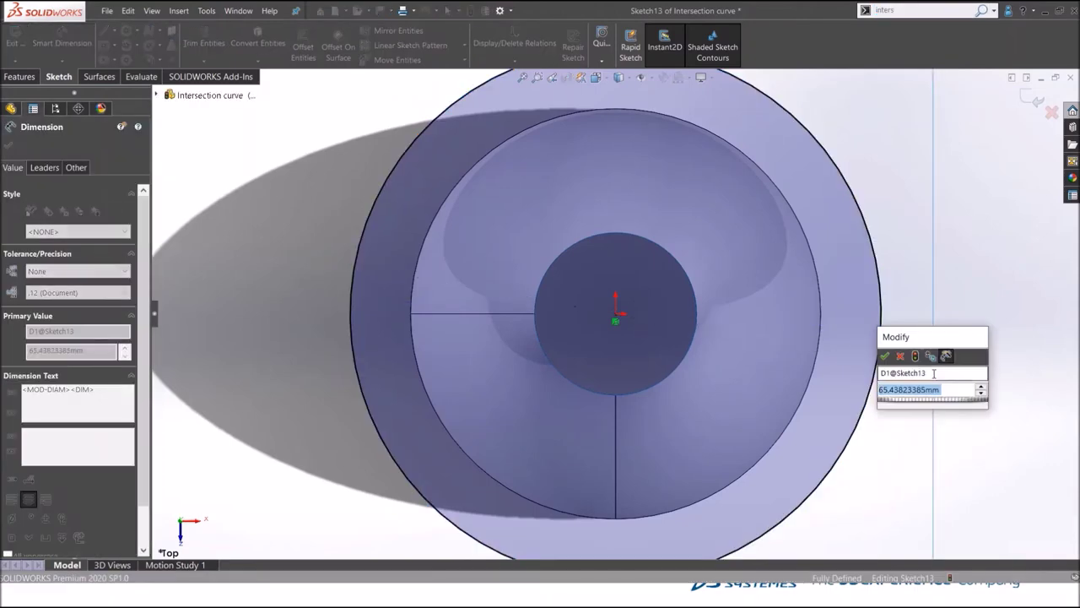
pyautogui.write('65')
pyautogui.press('Return')
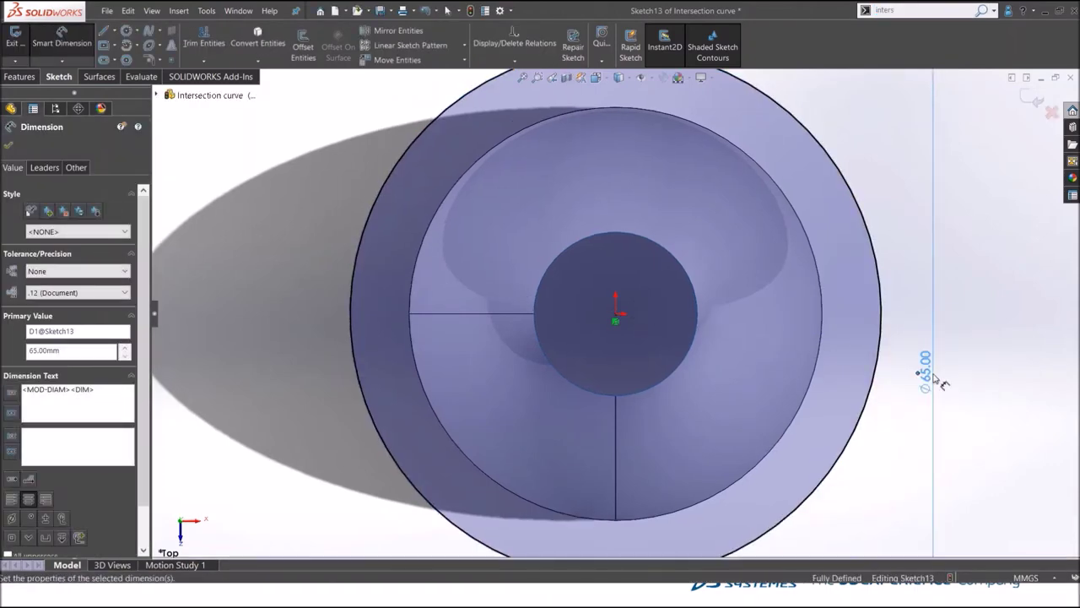
pyautogui.click(1032, 98)
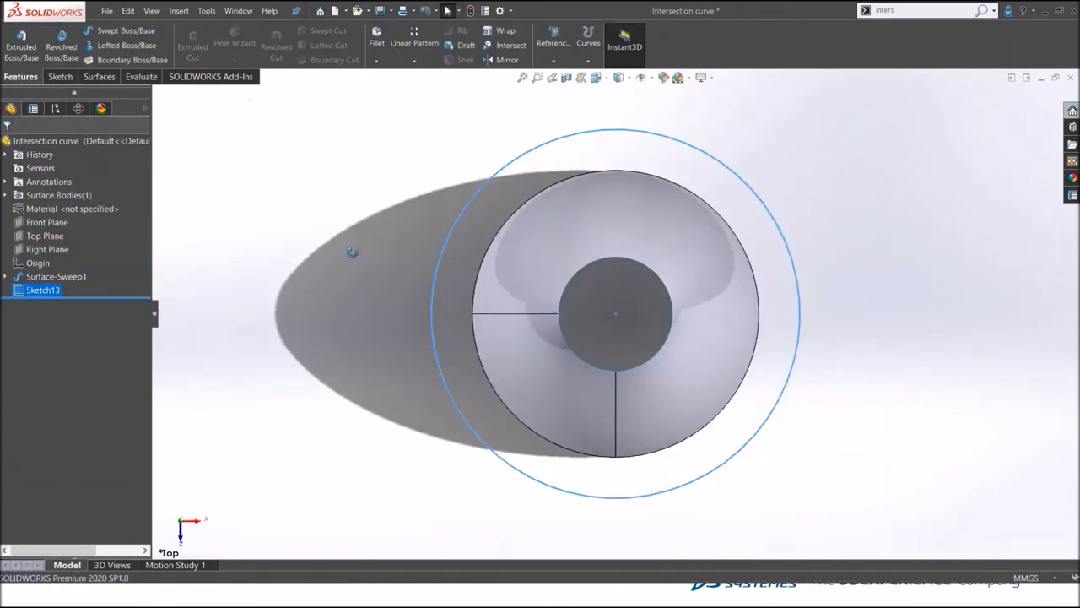
pyautogui.moveTo(350, 248); pyautogui.dragTo(333, 189, button='middle')
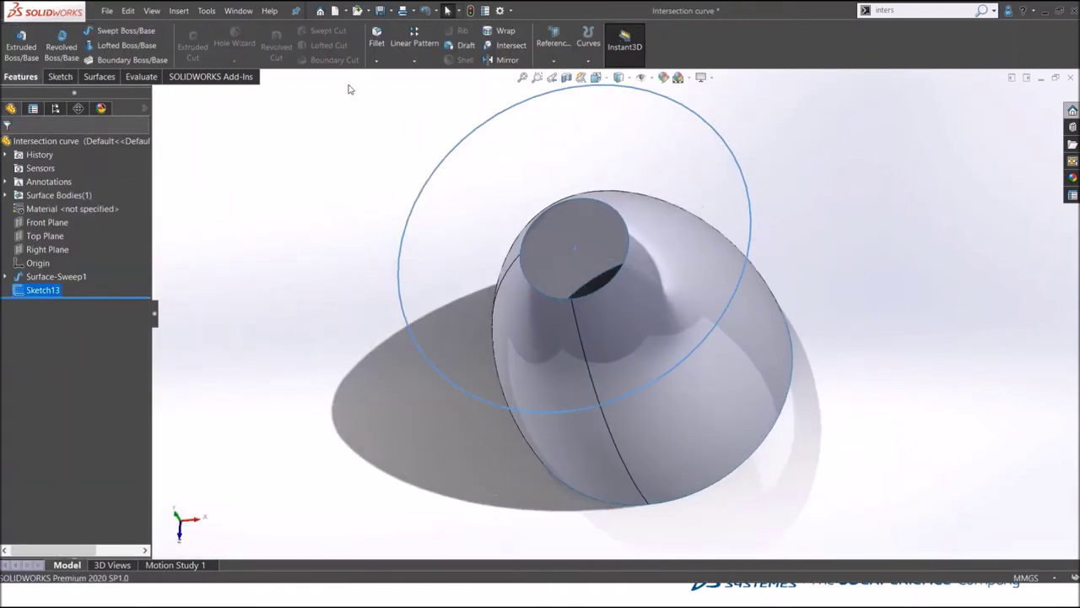
# Step: Look at the Intersection Curve option on the Sketch tab, then return to Features unused
pyautogui.click(60, 76)
pyautogui.click(256, 61)
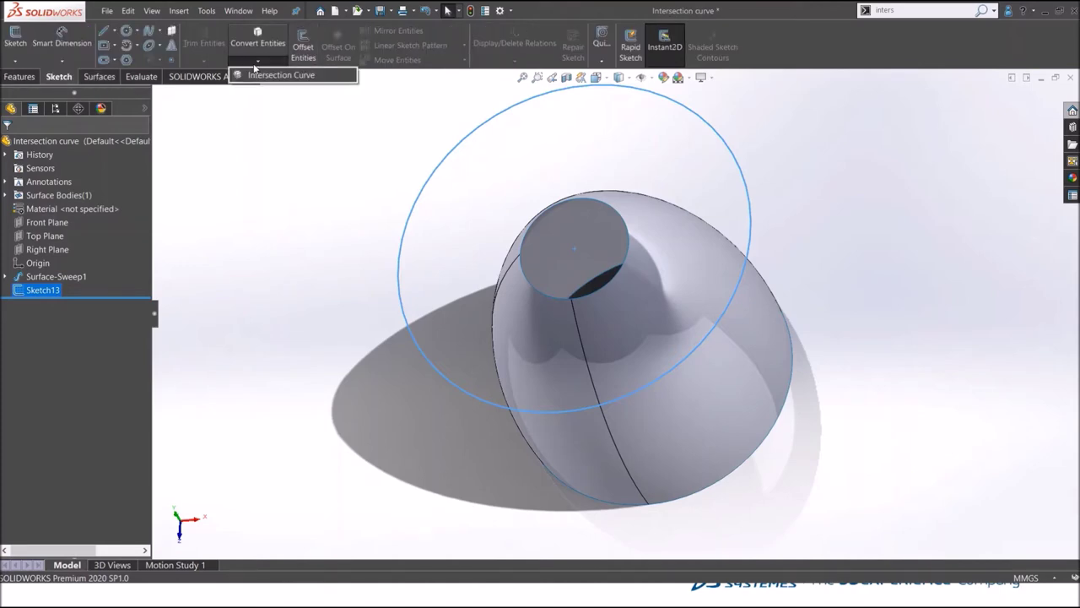
pyautogui.click(241, 120)
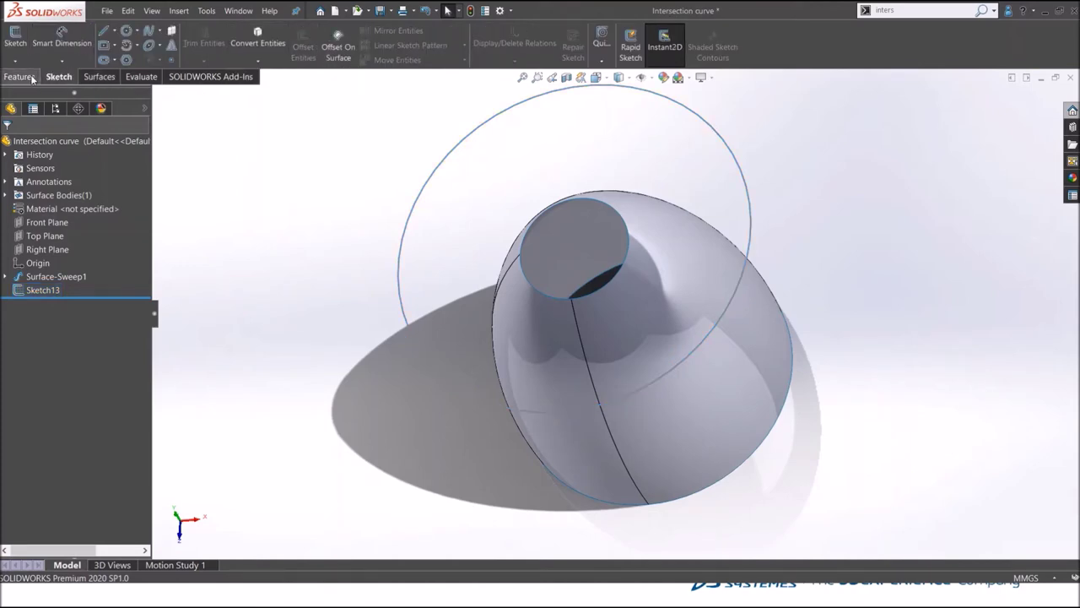
pyautogui.click(31, 77)
# Step: Create Helix/Spiral2 from Sketch13 with 10 mm pitch, 5 revolutions, reversed direction
pyautogui.click(590, 59)
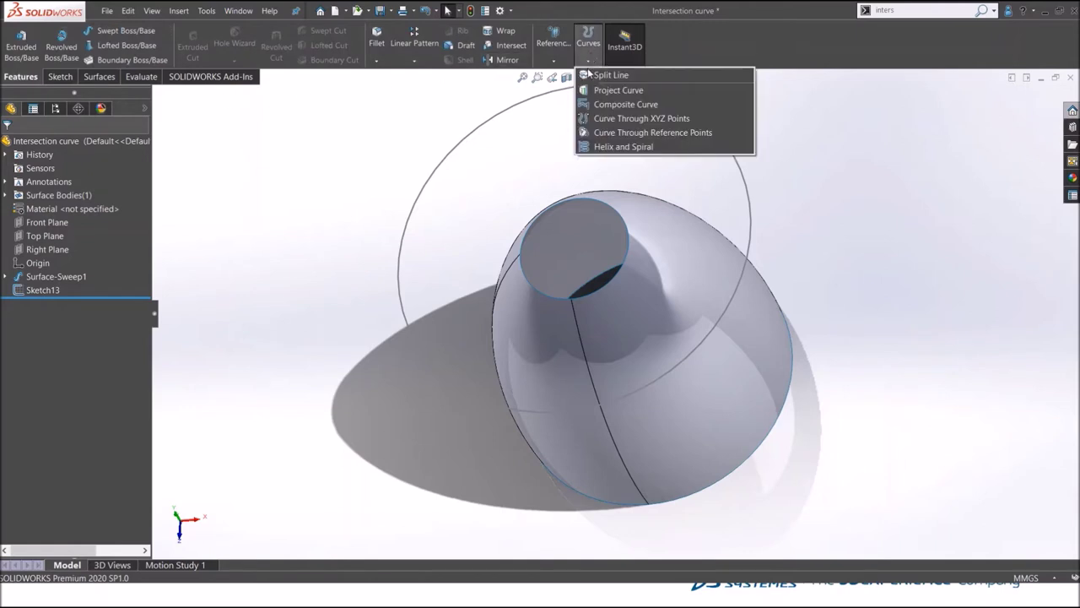
pyautogui.click(611, 147)
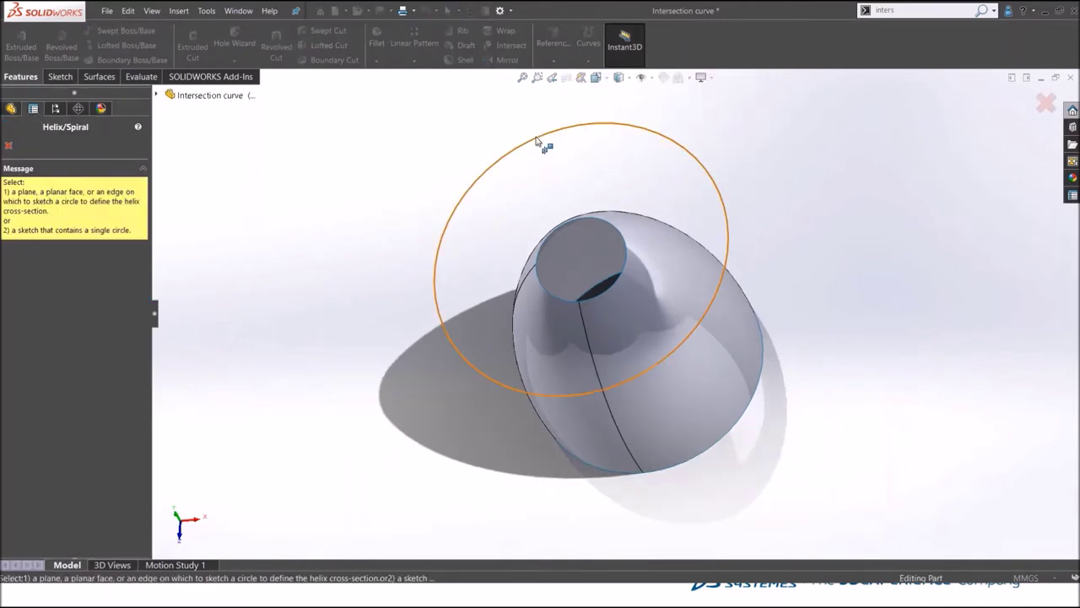
pyautogui.click(541, 145)
pyautogui.moveTo(334, 232); pyautogui.dragTo(357, 169, button='middle')
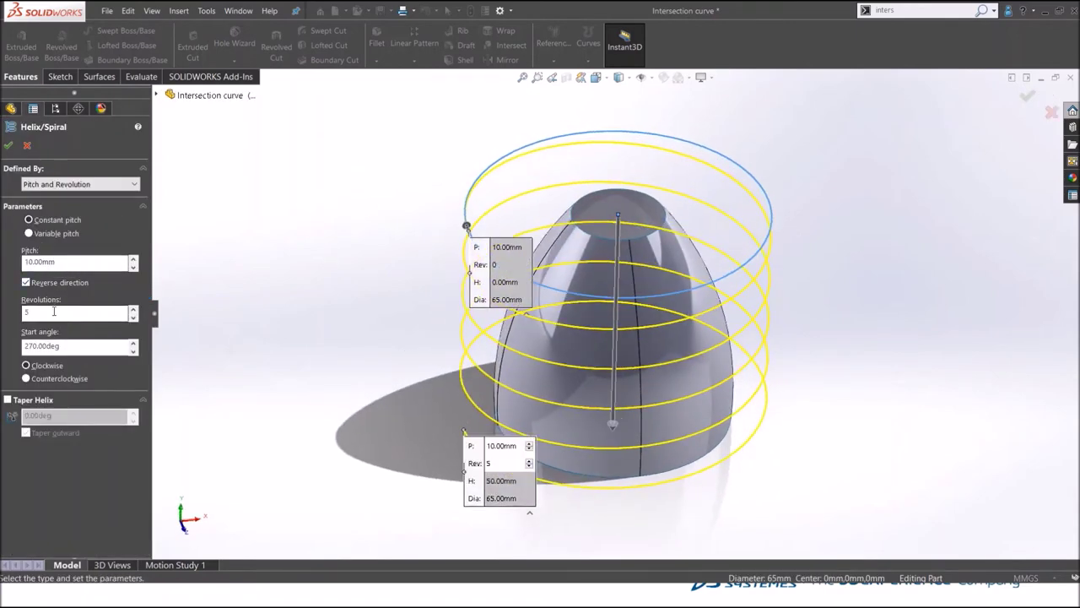
pyautogui.click(9, 146)
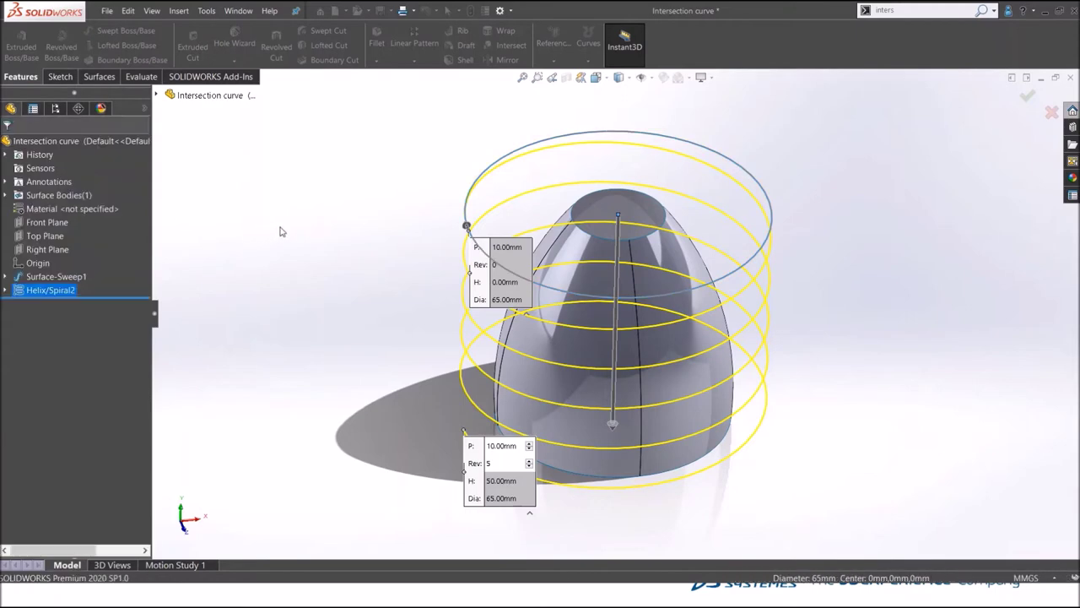
pyautogui.moveTo(304, 202); pyautogui.dragTo(290, 189, button='middle')
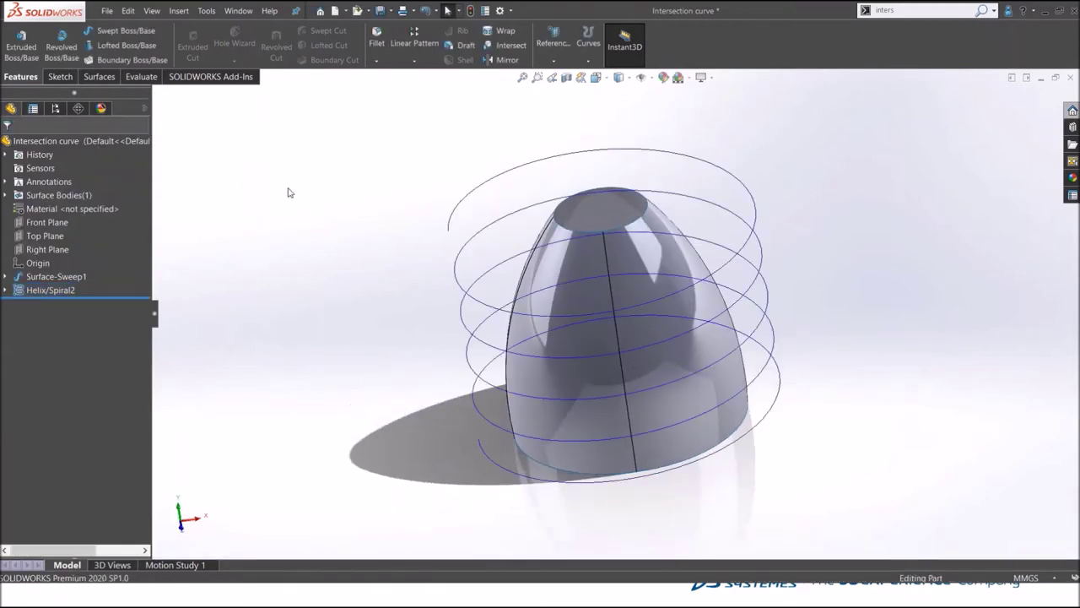
# Step: On a Top Plane sketch, draw a horizontal line from the opening's centre to the helix
pyautogui.click(30, 235)
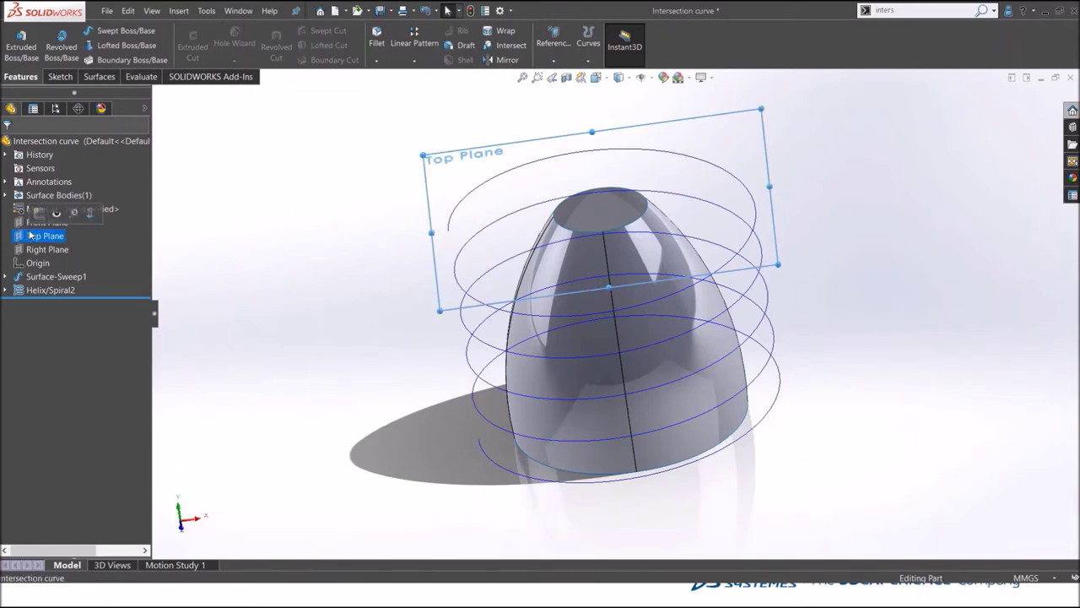
pyautogui.click(38, 212)
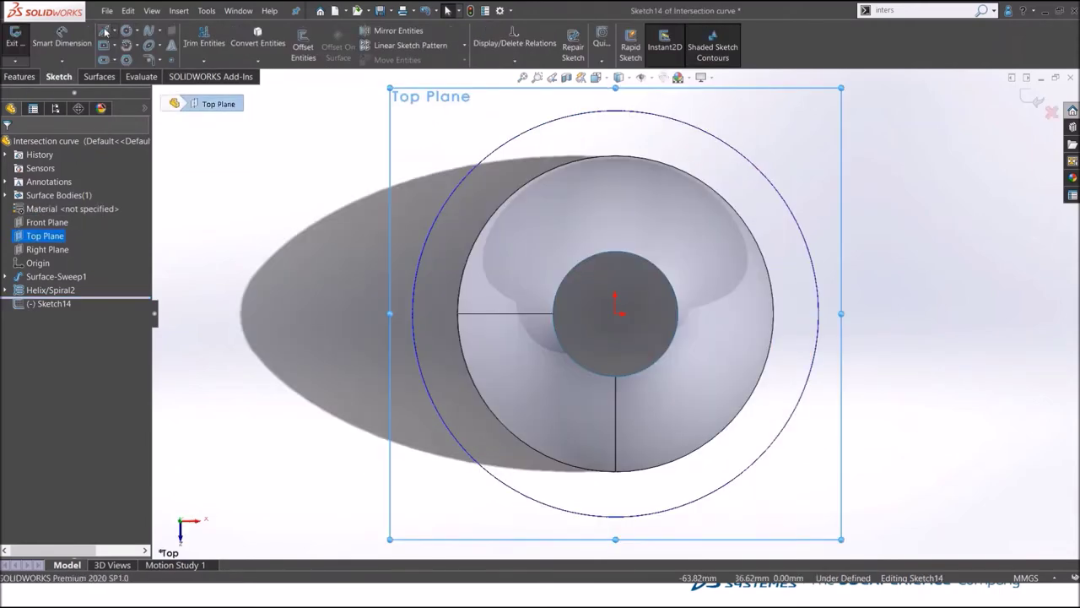
pyautogui.click(105, 31)
pyautogui.moveTo(700, 357); pyautogui.dragTo(596, 257, button='middle')
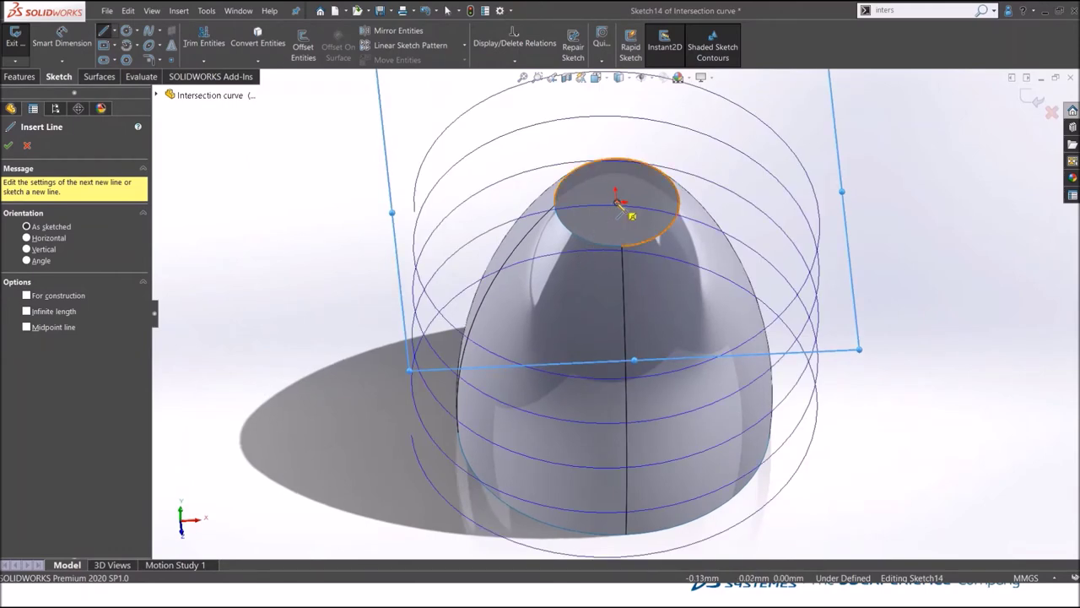
pyautogui.click(619, 204)
pyautogui.click(416, 212)
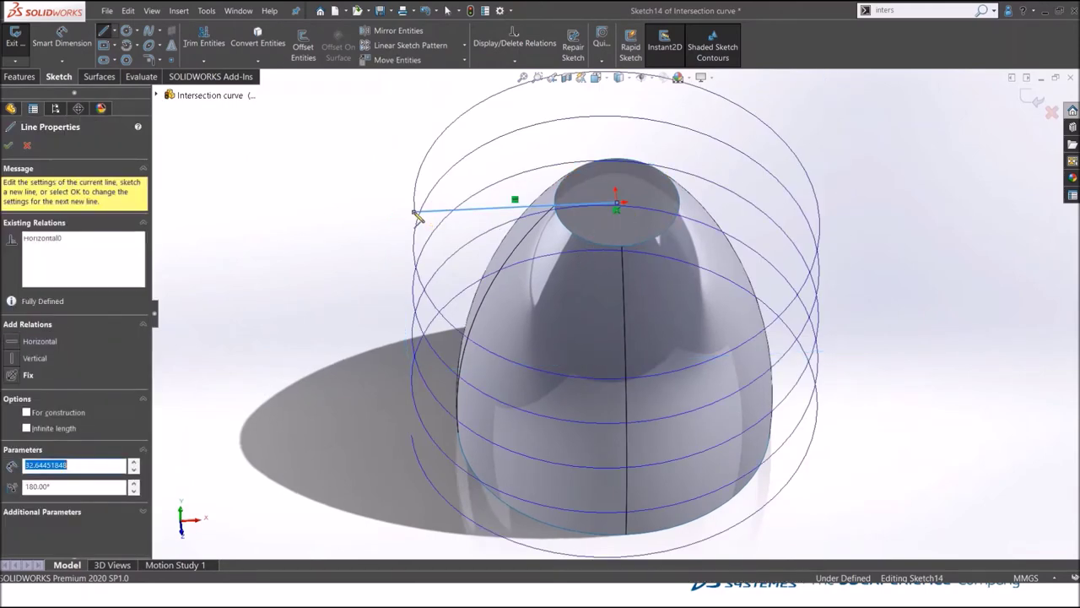
pyautogui.press('Escape')
# Step: Add a Pierce relation between the line's outer endpoint and the helix, then exit the sketch
pyautogui.scroll(-3, 415, 215)
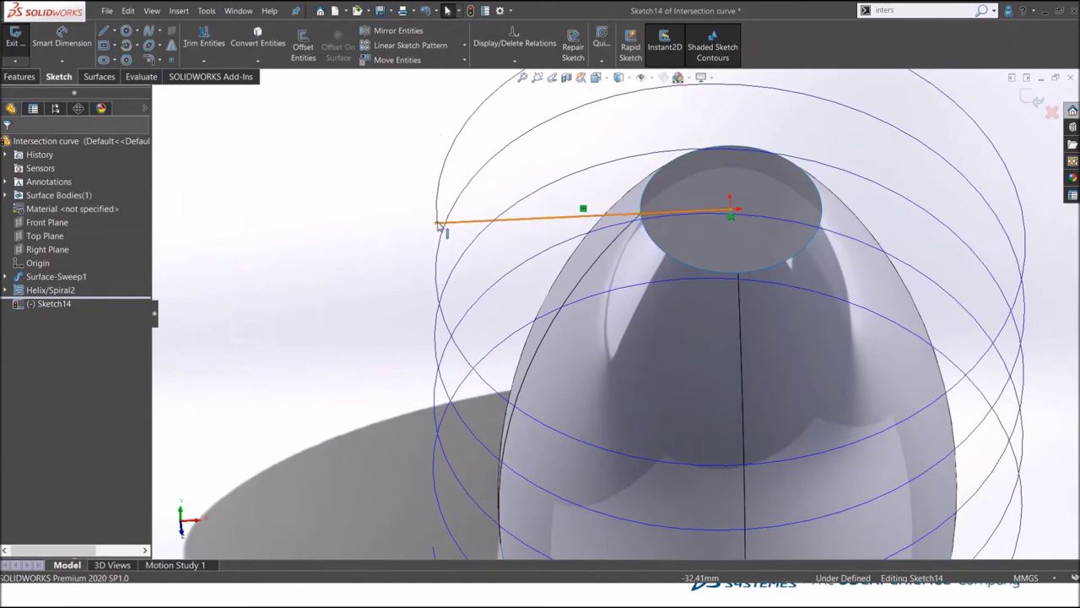
pyautogui.click(437, 223)
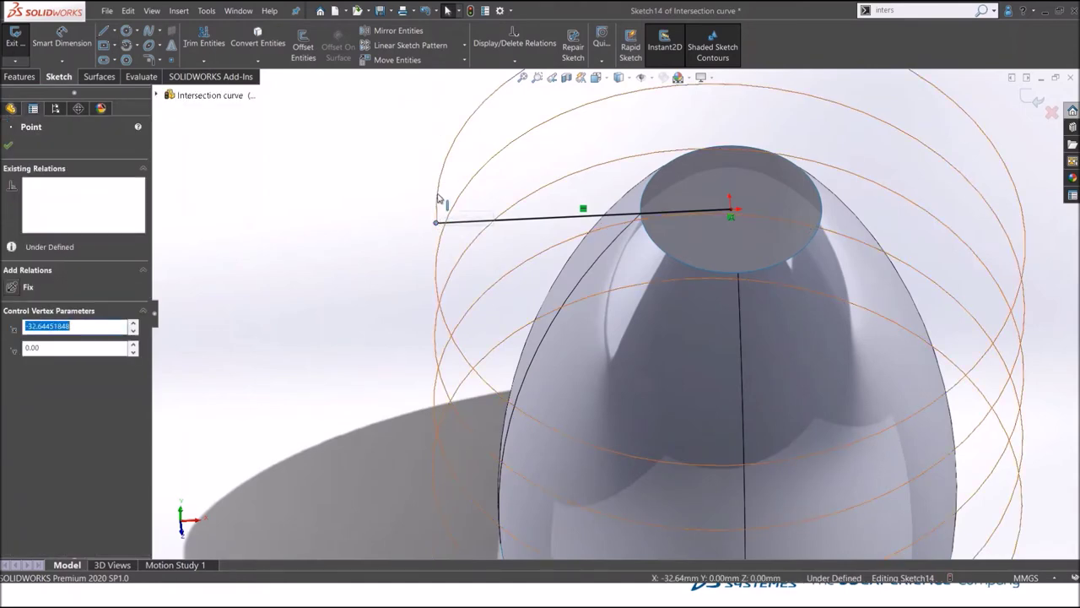
pyautogui.keyDown('ctrl'); pyautogui.click(437, 198); pyautogui.keyUp('ctrl')
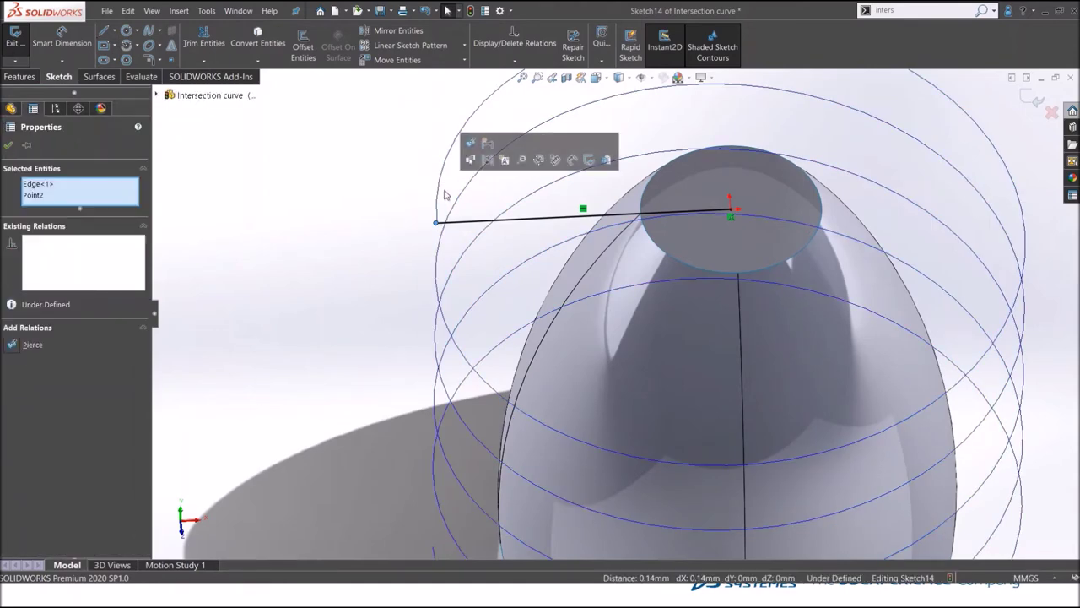
pyautogui.click(477, 145)
pyautogui.click(369, 181)
pyautogui.scroll(3, 369, 210)
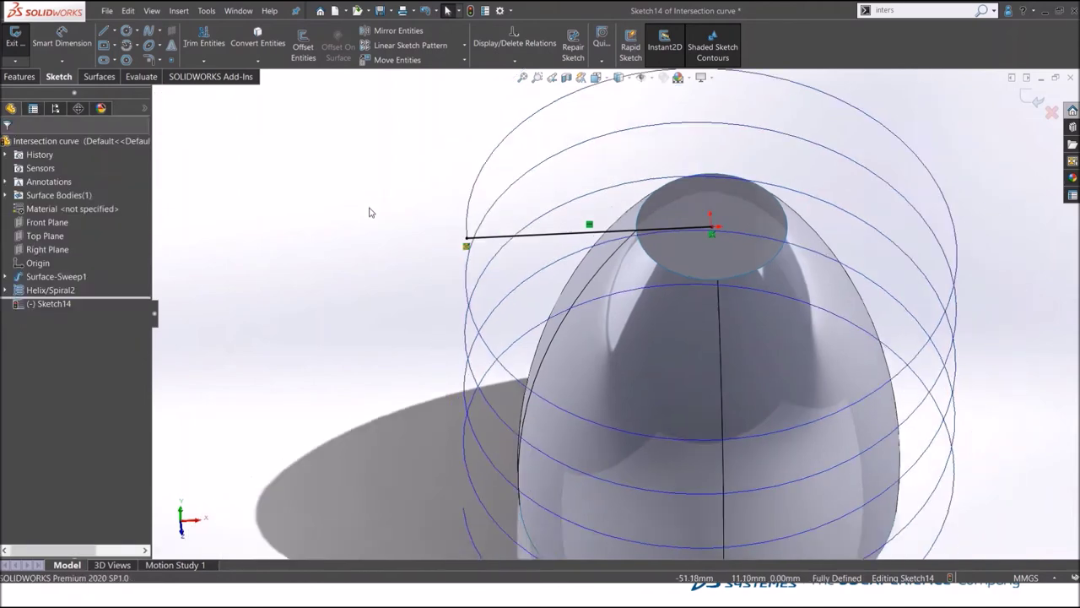
pyautogui.click(1037, 98)
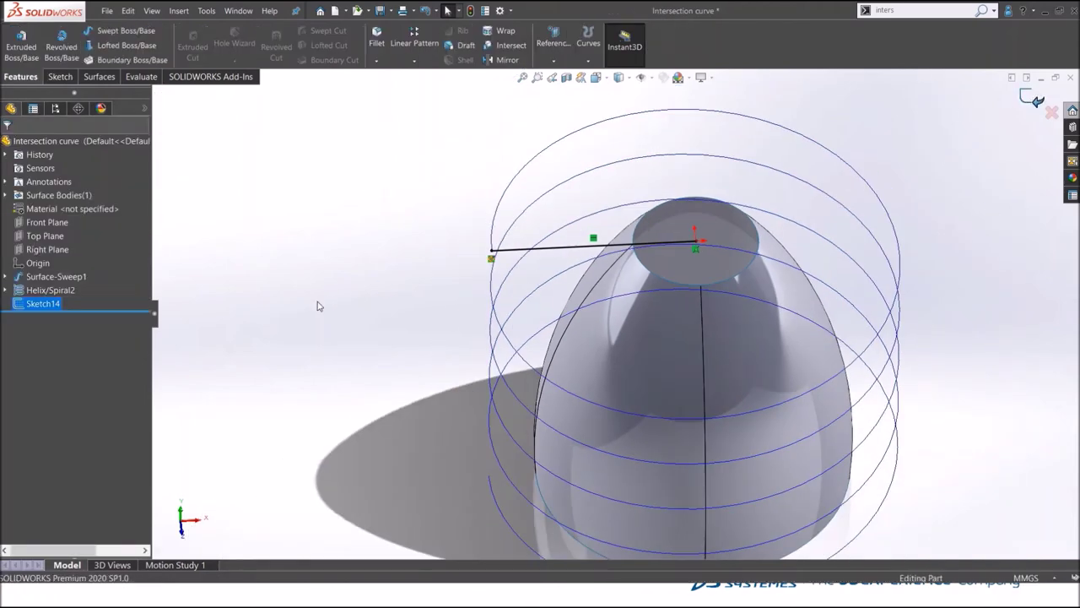
# Step: Sweep the line along Helix/Spiral2 to create the spiral ribbon surface Surface-Sweep3
pyautogui.click(95, 77)
pyautogui.click(90, 47)
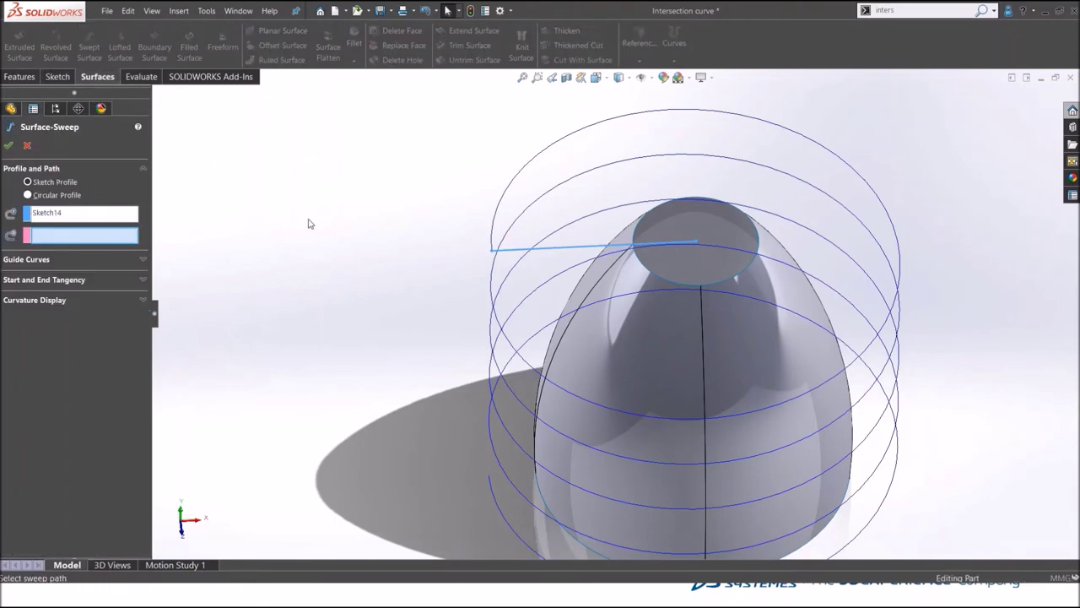
pyautogui.click(507, 192)
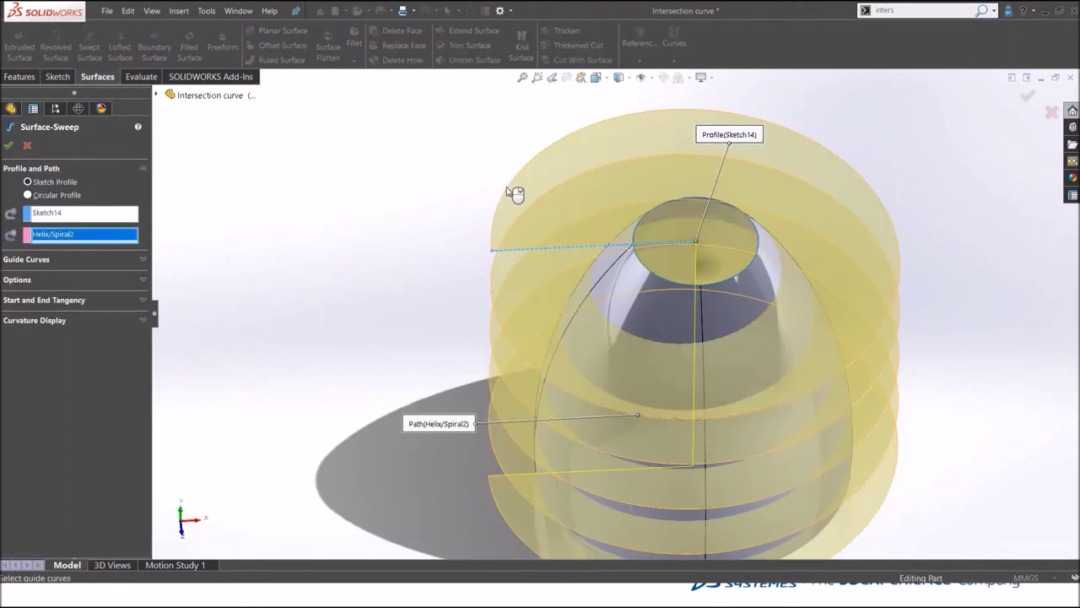
pyautogui.moveTo(410, 358); pyautogui.dragTo(422, 268, button='middle')
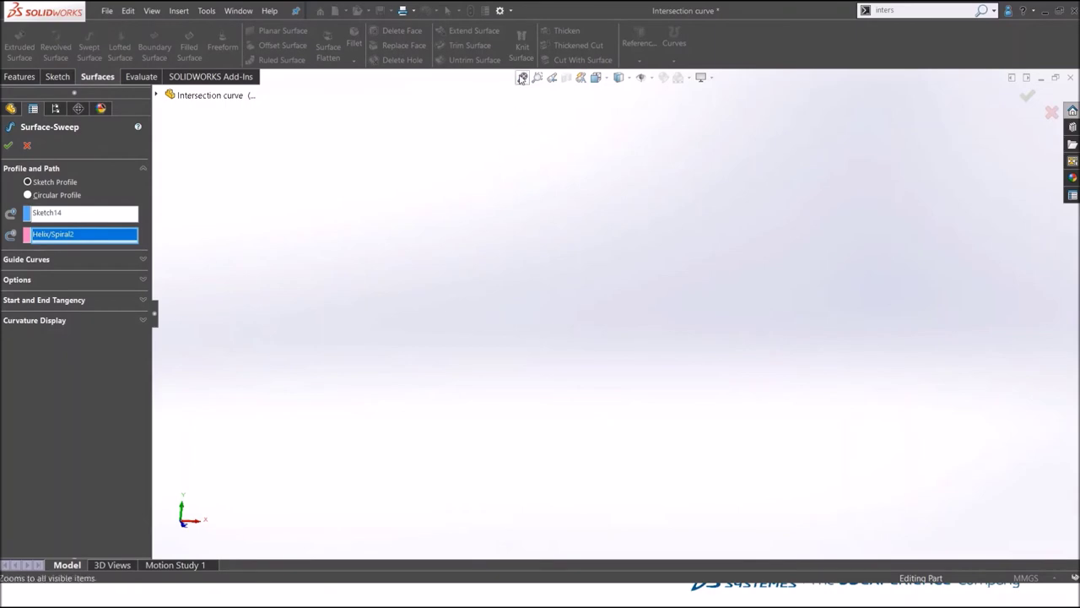
pyautogui.click(522, 77)
pyautogui.click(8, 146)
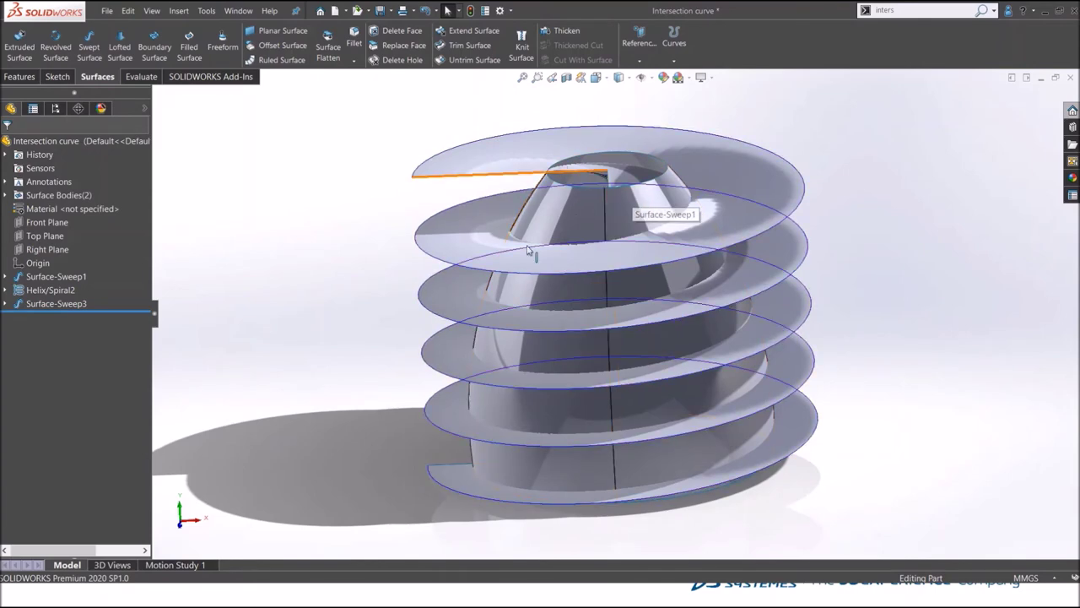
pyautogui.moveTo(626, 317); pyautogui.dragTo(476, 302, button='middle')
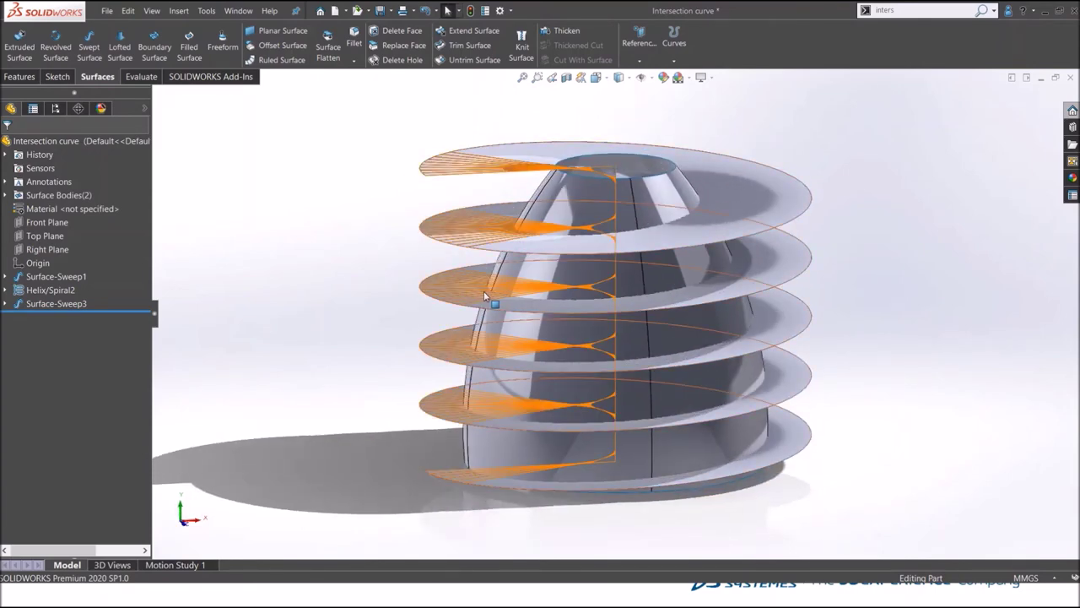
pyautogui.moveTo(345, 306); pyautogui.dragTo(356, 232, button='middle')
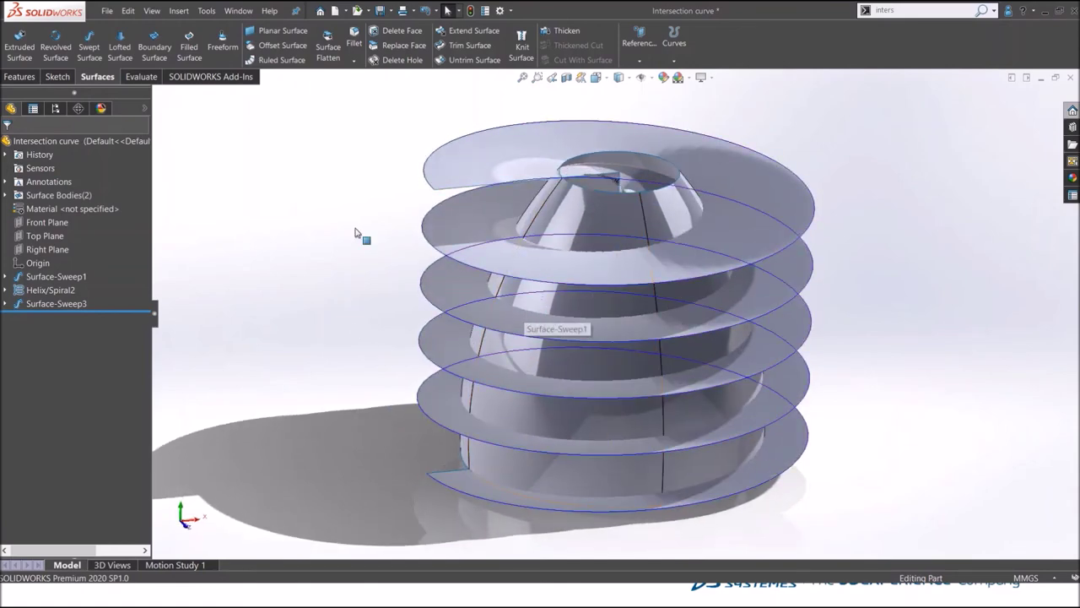
# Step: Start an Intersection Curve from the Convert Entities dropdown
pyautogui.click(34, 77)
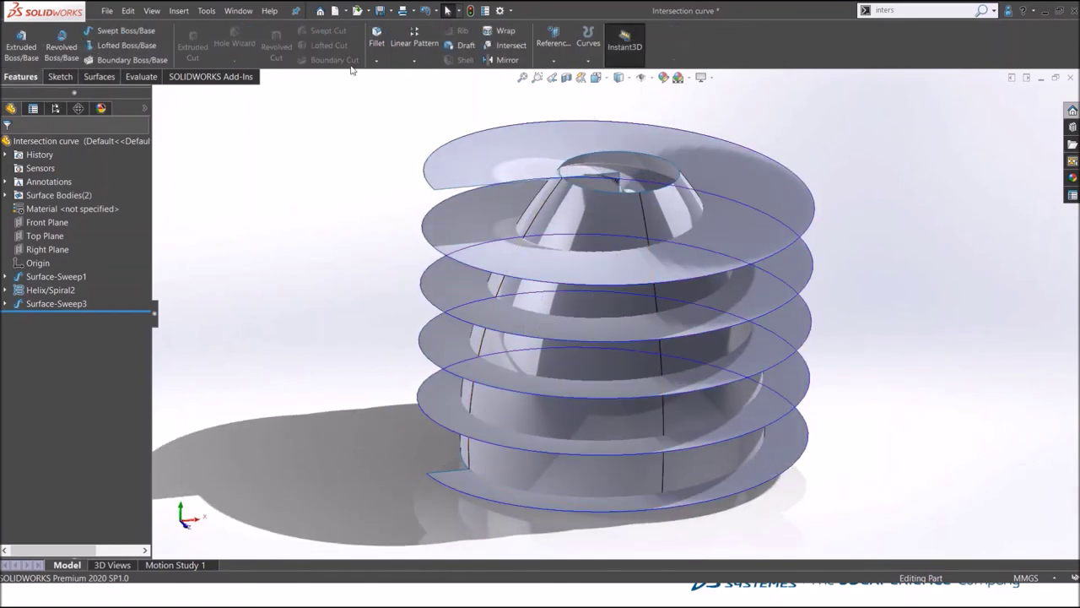
pyautogui.click(72, 78)
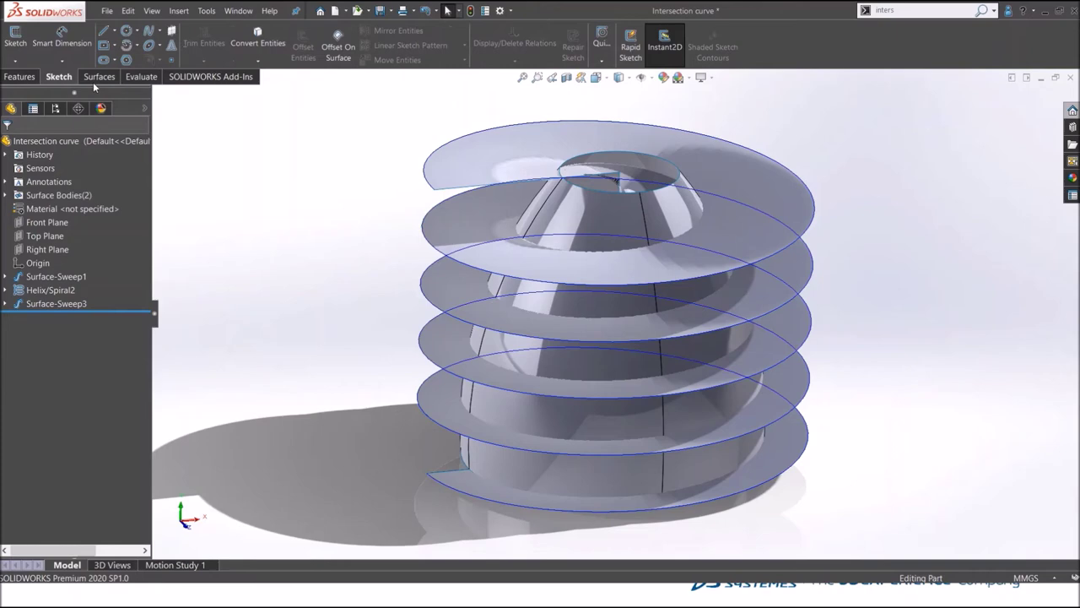
pyautogui.click(275, 65)
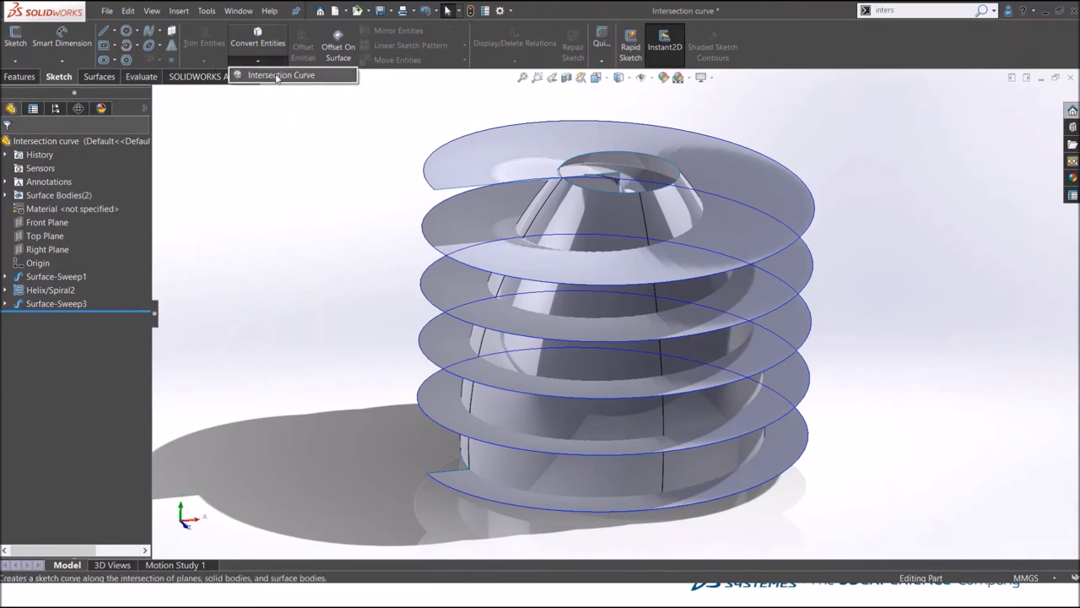
pyautogui.click(276, 76)
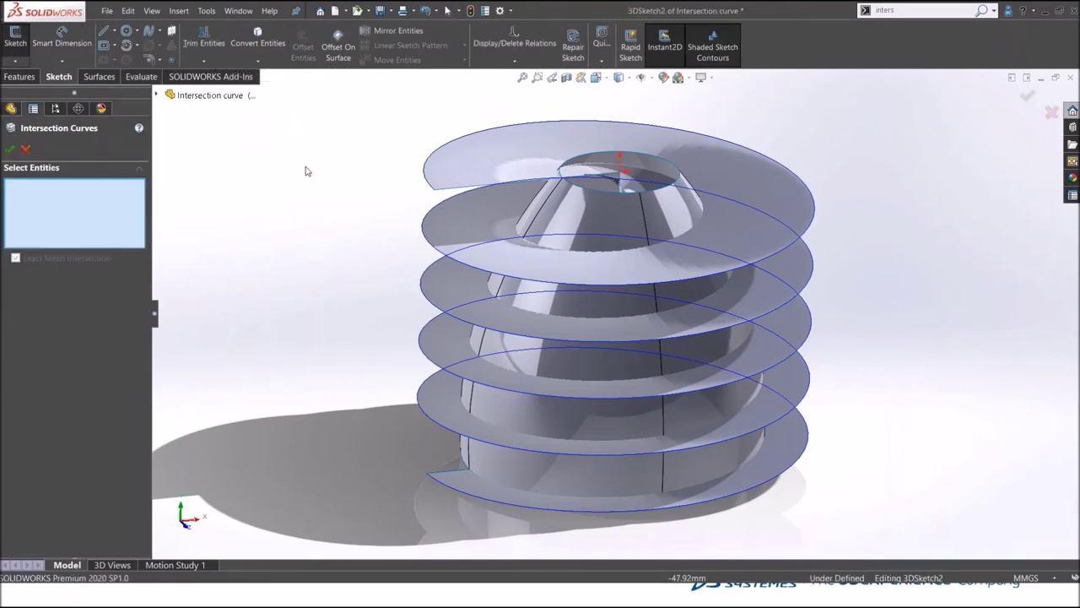
# Step: Intersect the spiral ribbon surface with the cone faces to create 3DSketch2, then exit it
pyautogui.click(494, 166)
pyautogui.click(568, 210)
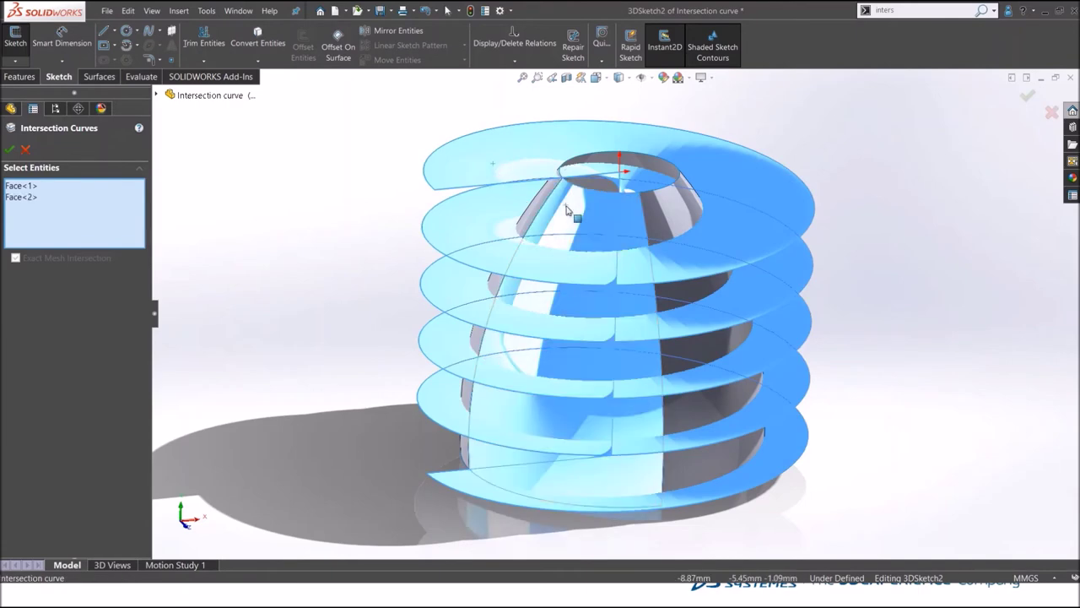
pyautogui.click(662, 213)
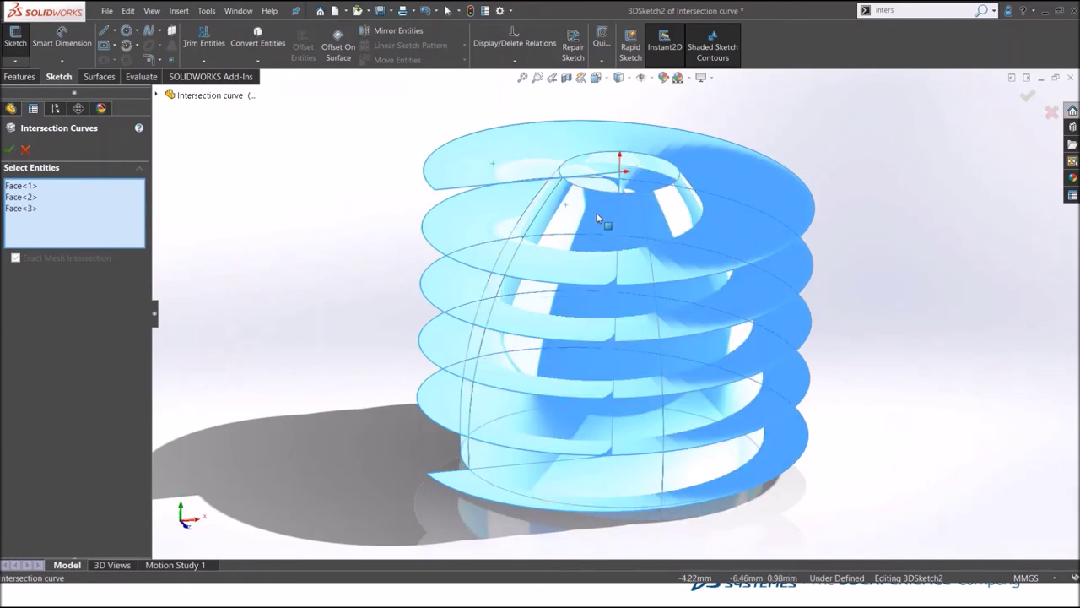
pyautogui.click(9, 149)
pyautogui.hotkey('ctrl', '1')
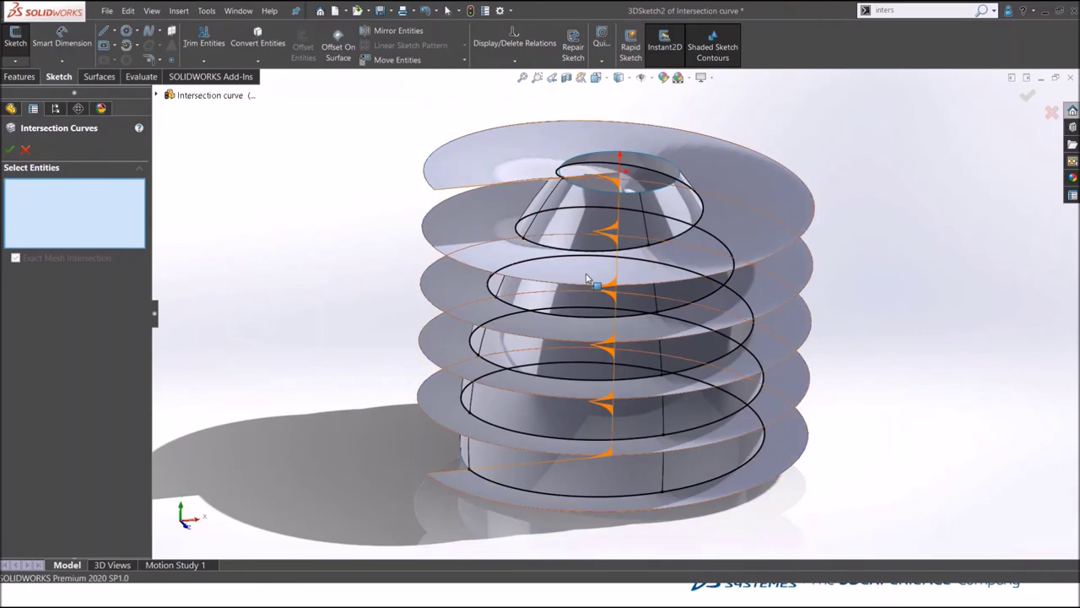
pyautogui.hotkey('ctrl', '7')
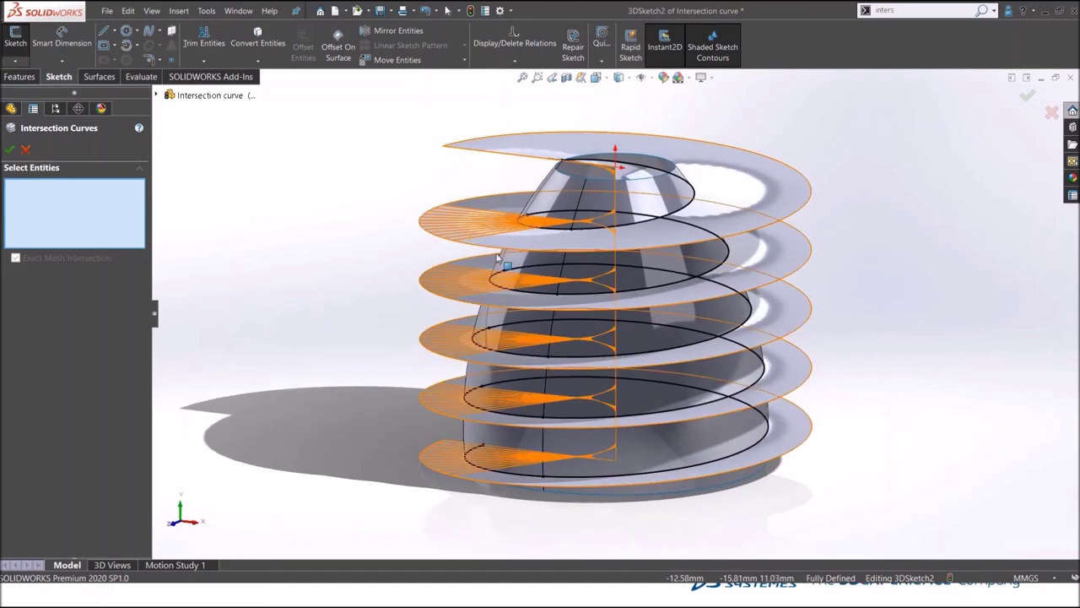
pyautogui.click(25, 148)
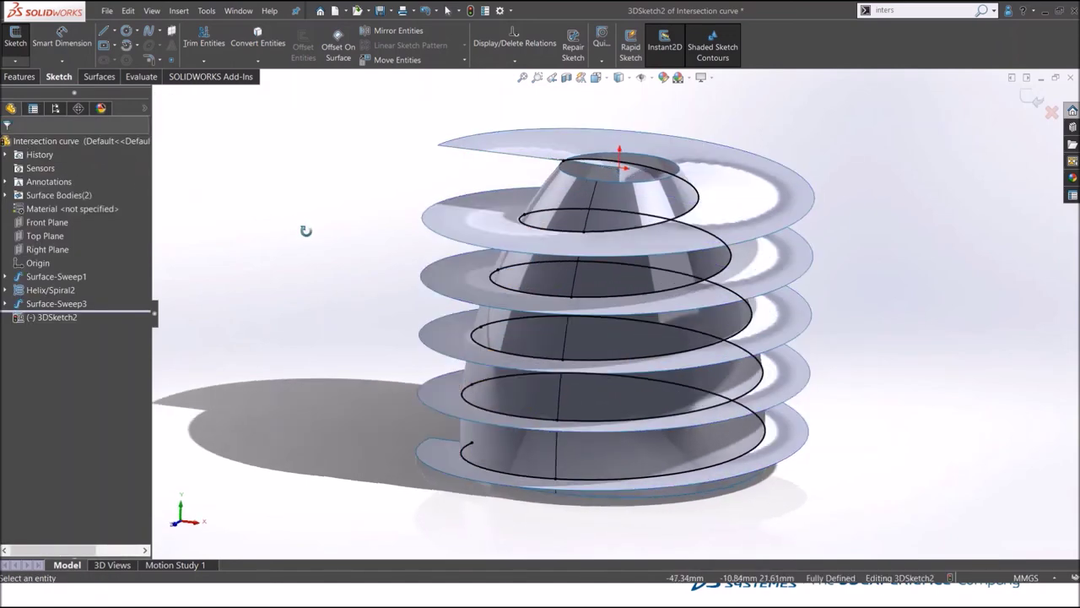
pyautogui.moveTo(304, 231); pyautogui.dragTo(521, 148, button='middle')
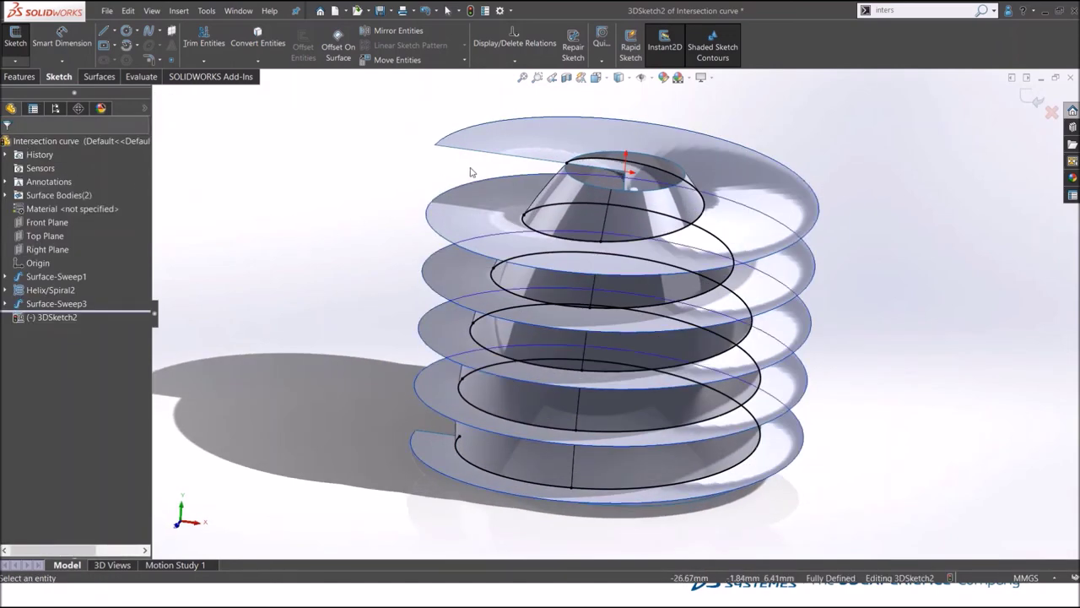
pyautogui.click(1037, 100)
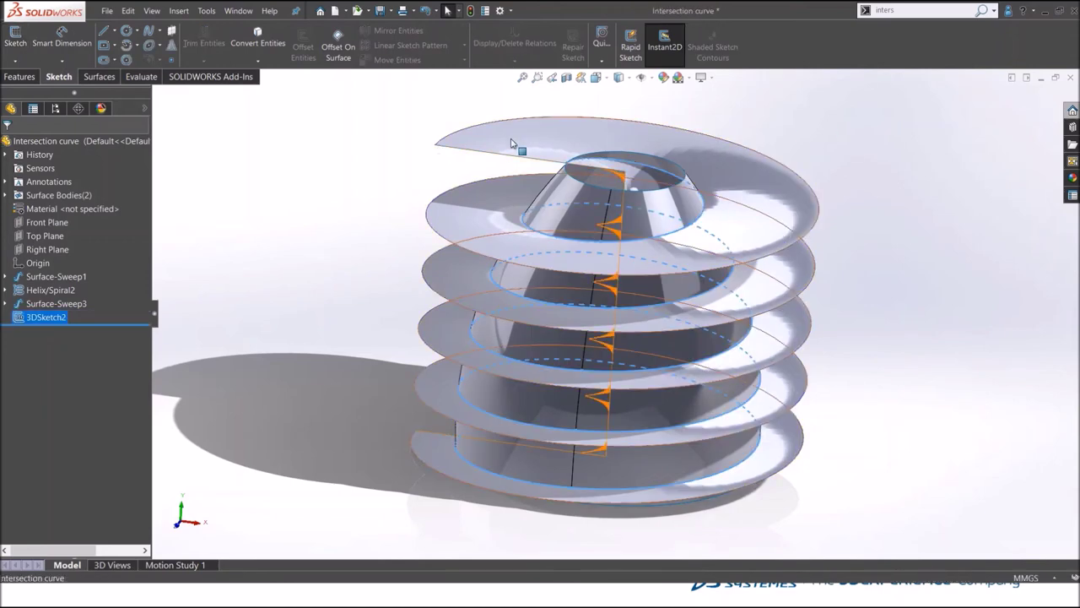
# Step: Hide Surface-Sweep3, Surface-Sweep1 and Helix/Spiral2, leaving only the conical spiral visible
pyautogui.rightClick(536, 146)
pyautogui.click(537, 123)
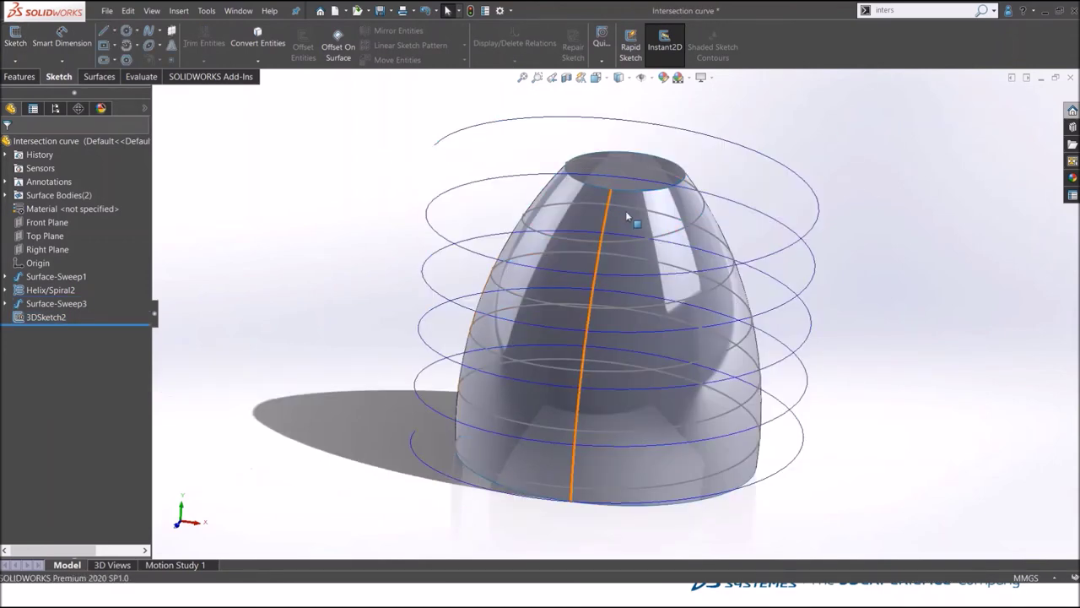
pyautogui.rightClick(627, 215)
pyautogui.click(630, 194)
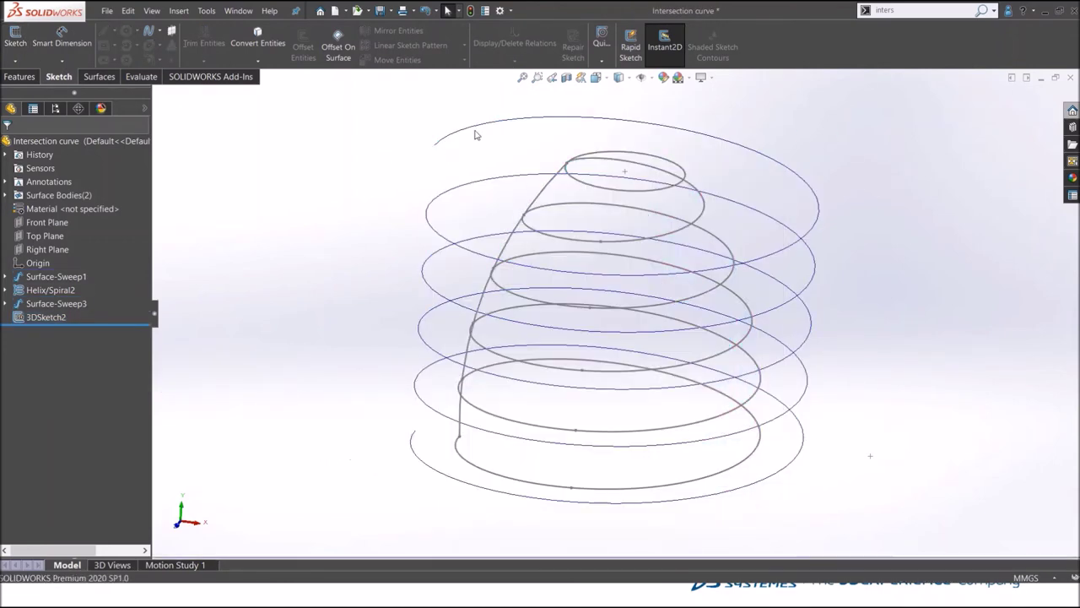
pyautogui.rightClick(475, 130)
pyautogui.click(490, 107)
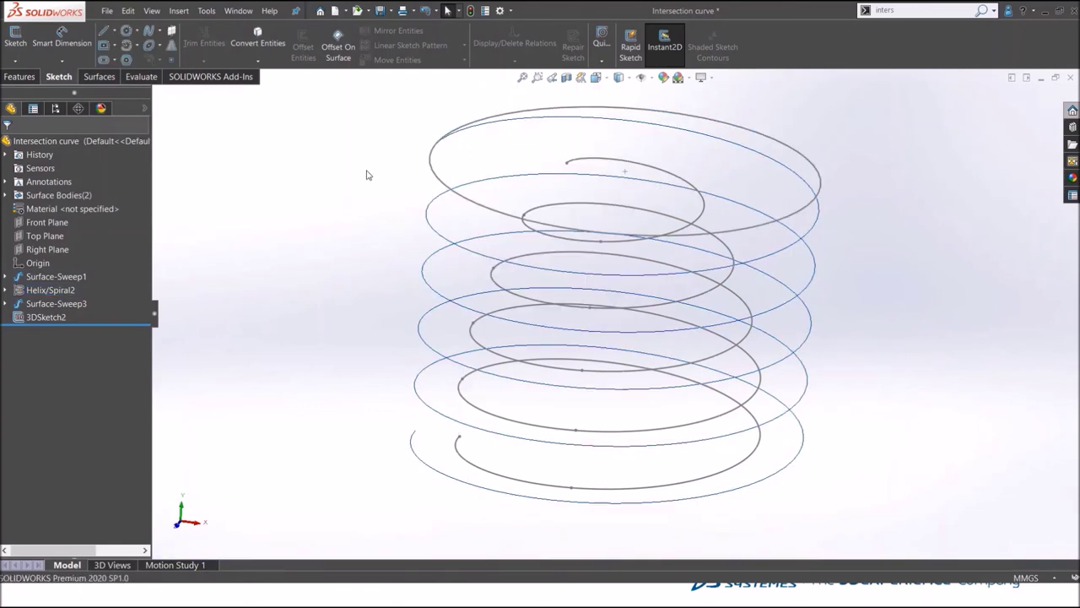
pyautogui.moveTo(352, 245)
pyautogui.mouseDown(button='middle')
pyautogui.moveTo(275, 259)
pyautogui.moveTo(306, 201)
pyautogui.moveTo(275, 202)
pyautogui.moveTo(298, 233)
pyautogui.mouseUp(button='middle')
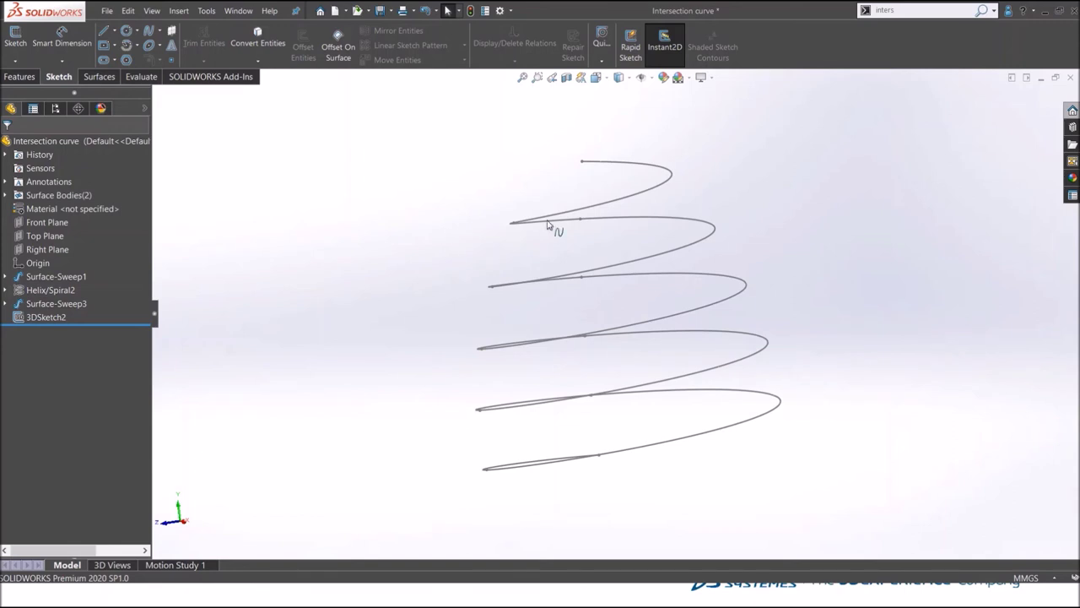
pyautogui.moveTo(332, 330)
pyautogui.mouseDown(button='middle')
pyautogui.moveTo(381, 321)
pyautogui.moveTo(444, 345)
pyautogui.moveTo(435, 360)
pyautogui.mouseUp(button='middle')
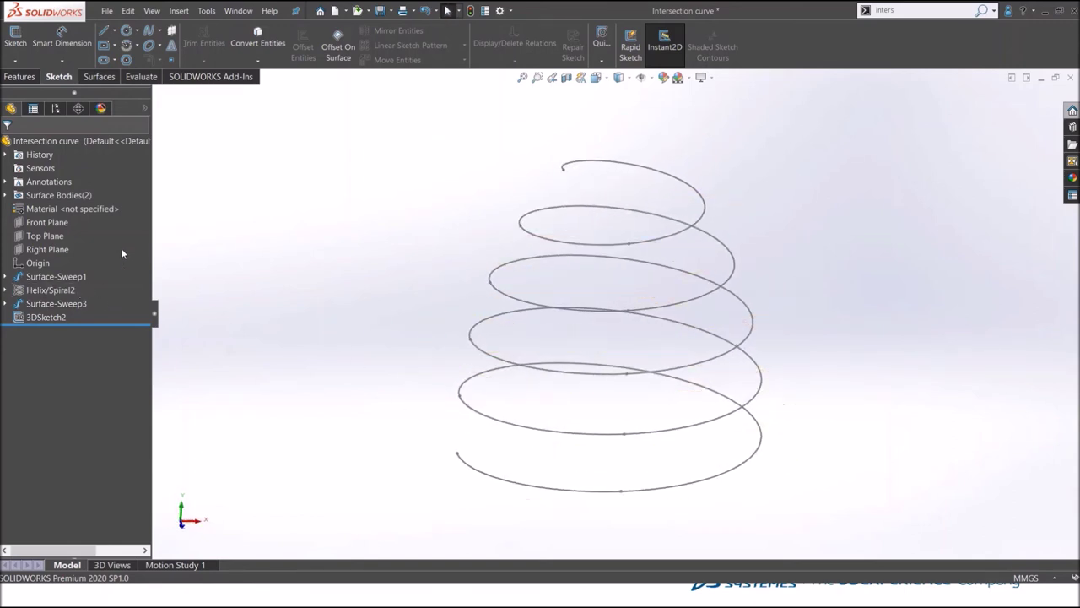
pyautogui.click(20, 78)
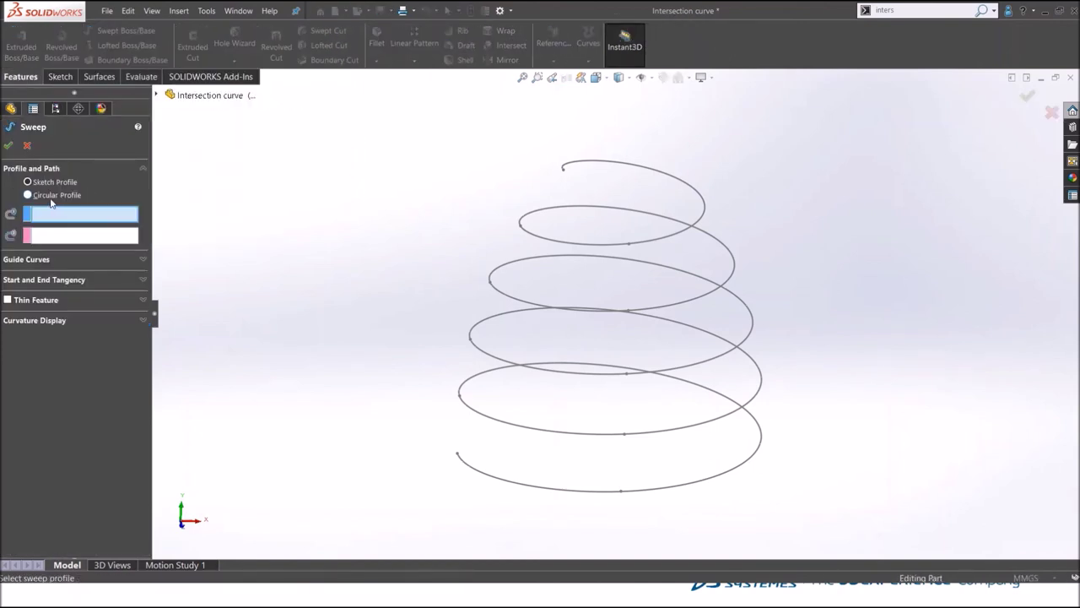
# Step: Sweep a 3 mm diameter circular profile along 3DSketch2 to form the solid spring Sweep2
pyautogui.click(49, 196)
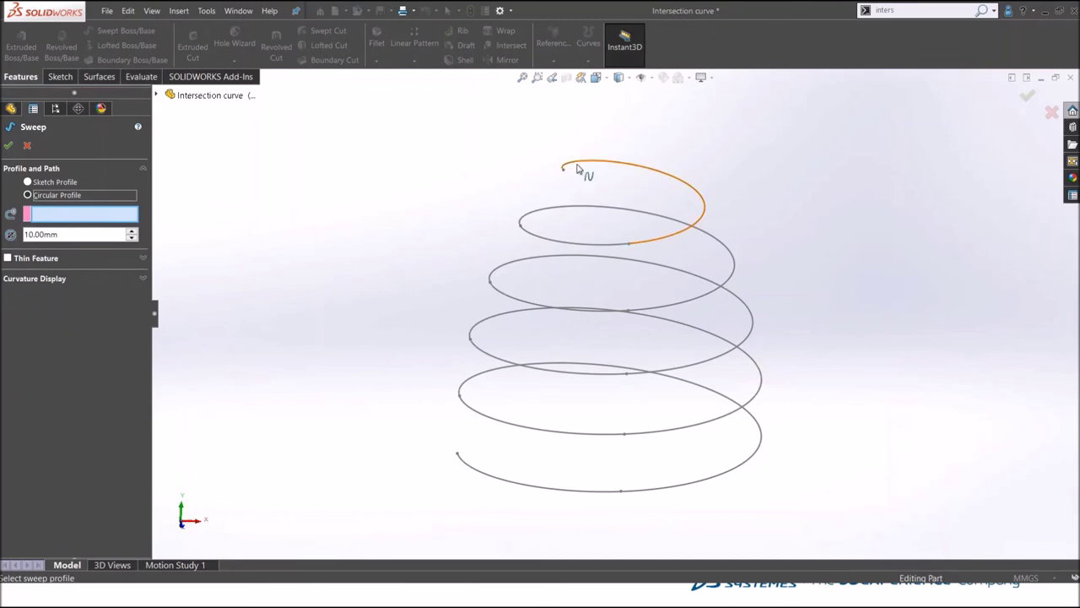
pyautogui.click(67, 233)
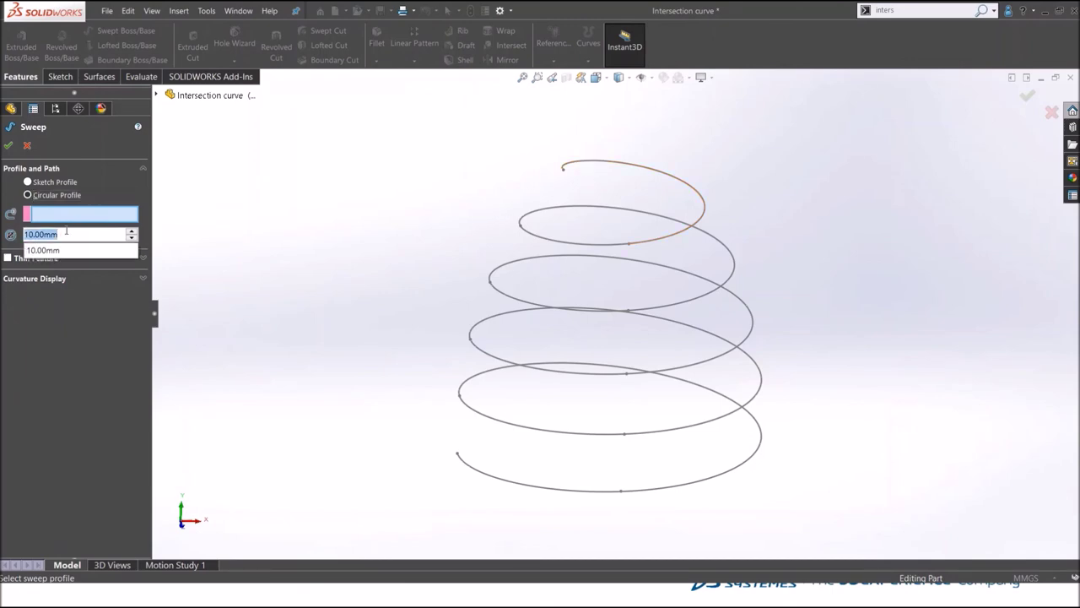
pyautogui.write('3')
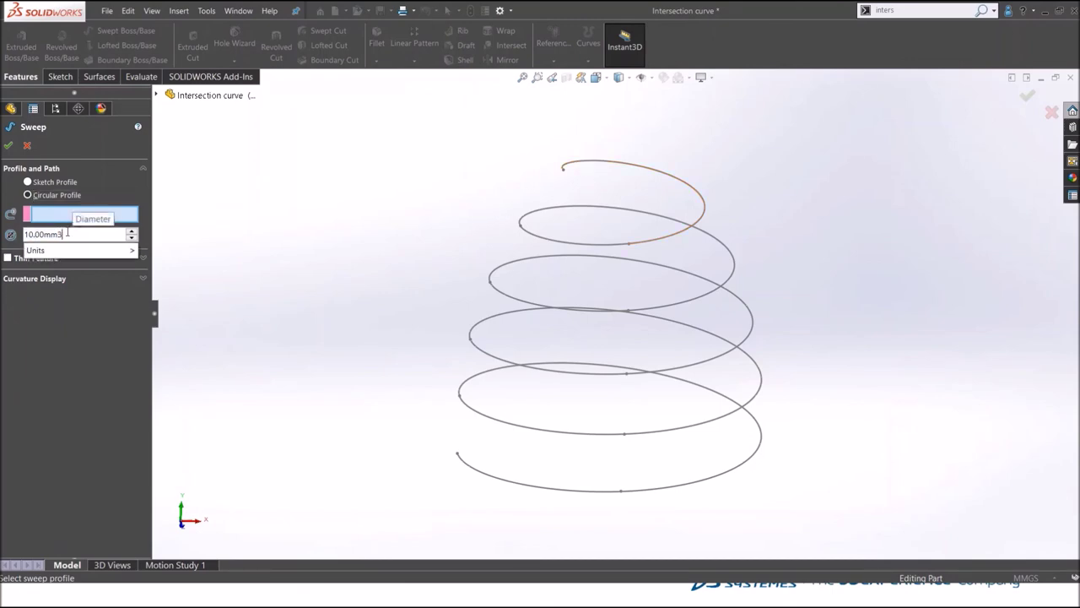
pyautogui.doubleClick(67, 234)
pyautogui.write('3')
pyautogui.press('Return')
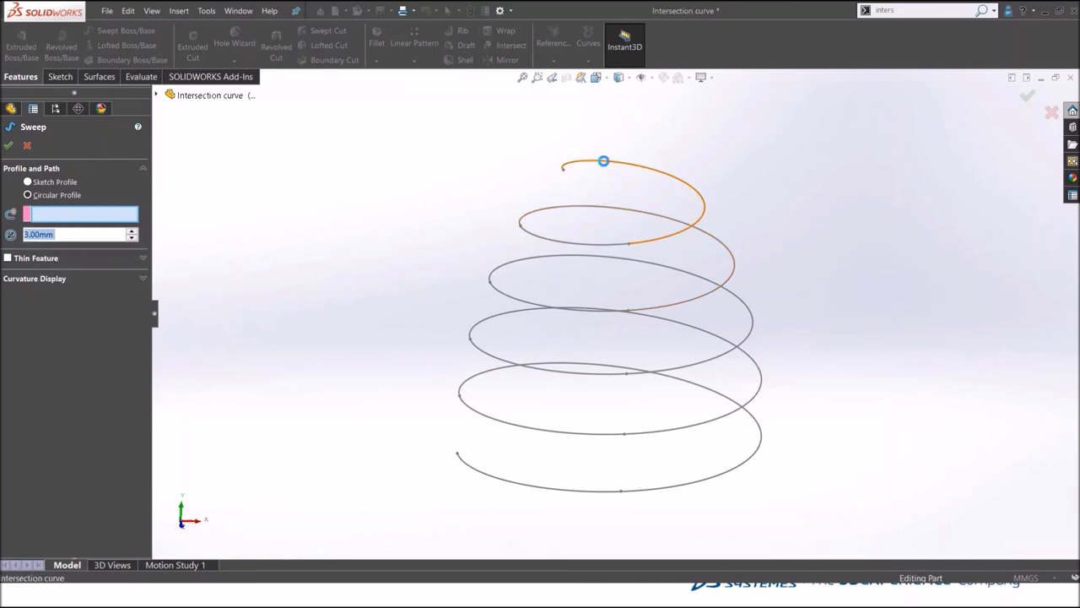
pyautogui.click(603, 160)
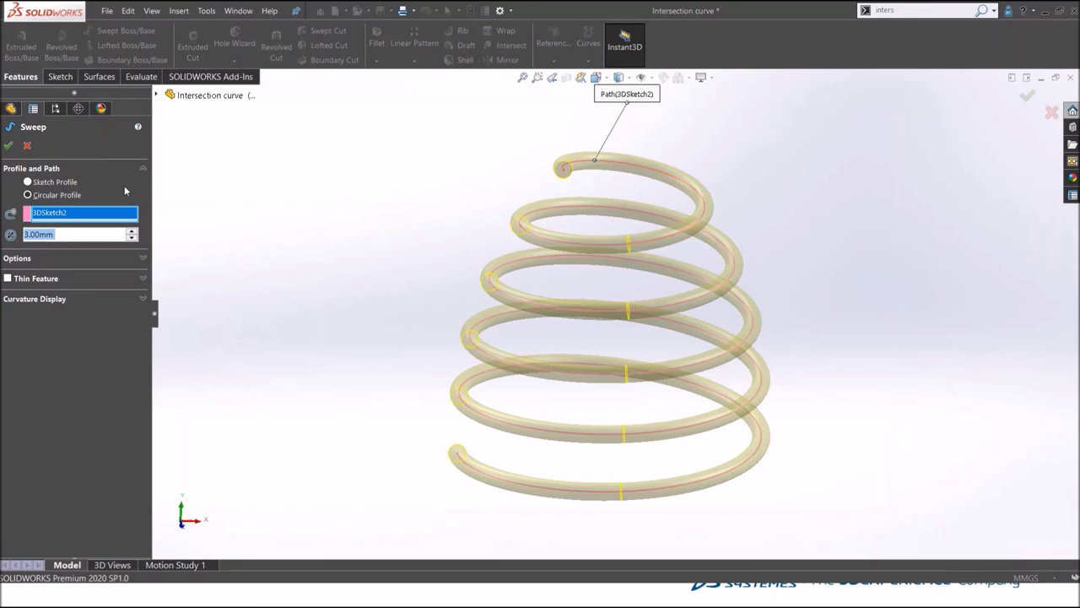
pyautogui.press('Return')
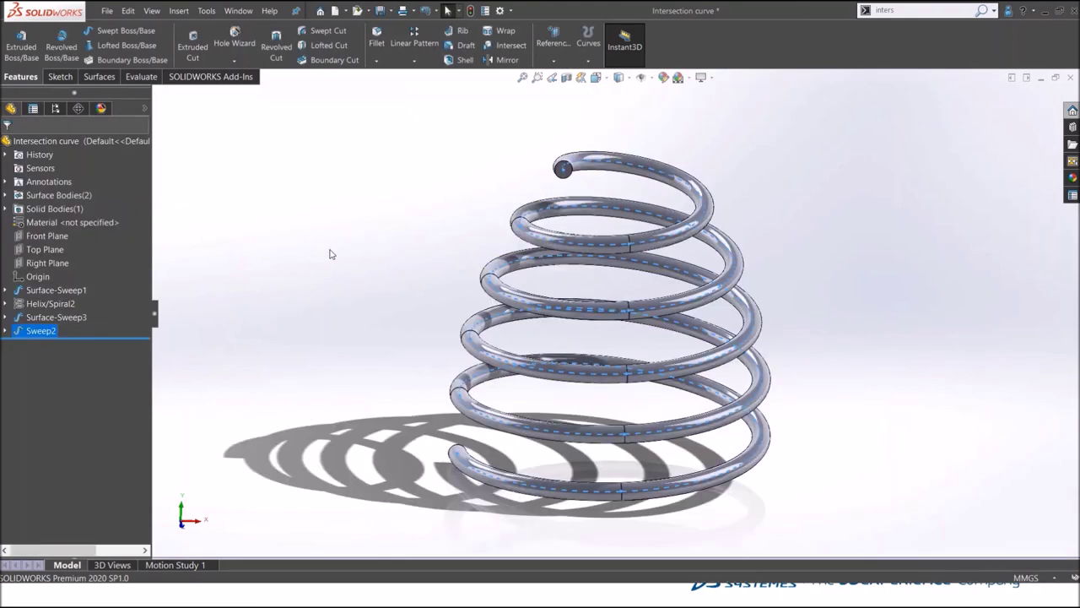
pyautogui.moveTo(340, 316)
pyautogui.mouseDown(button='middle')
pyautogui.moveTo(295, 289)
pyautogui.moveTo(211, 321)
pyautogui.moveTo(193, 386)
pyautogui.moveTo(202, 368)
pyautogui.moveTo(234, 371)
pyautogui.mouseUp(button='middle')
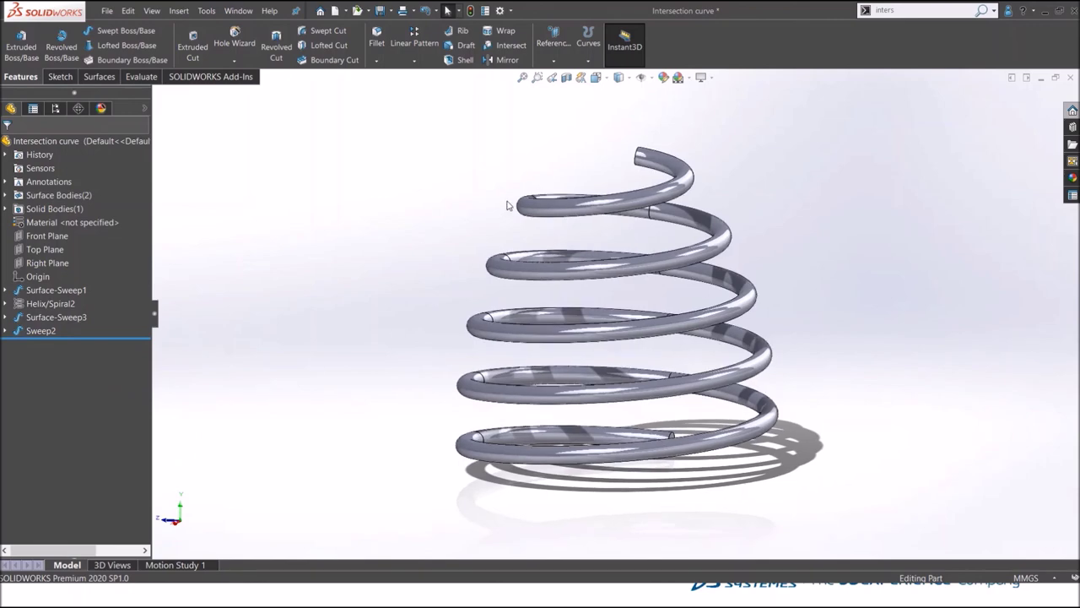